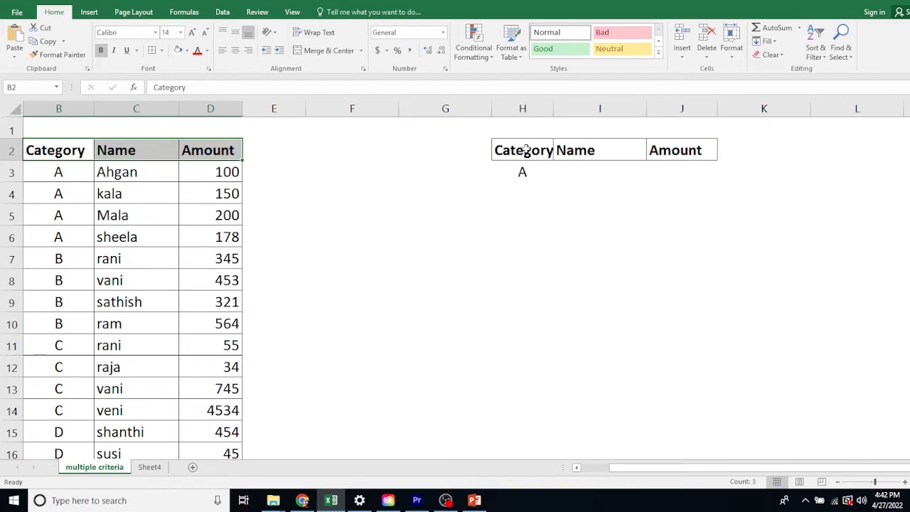
Step: Enter A as the category criterion in cell H3
{"action": "left_click", "coordinate": [522, 171]}
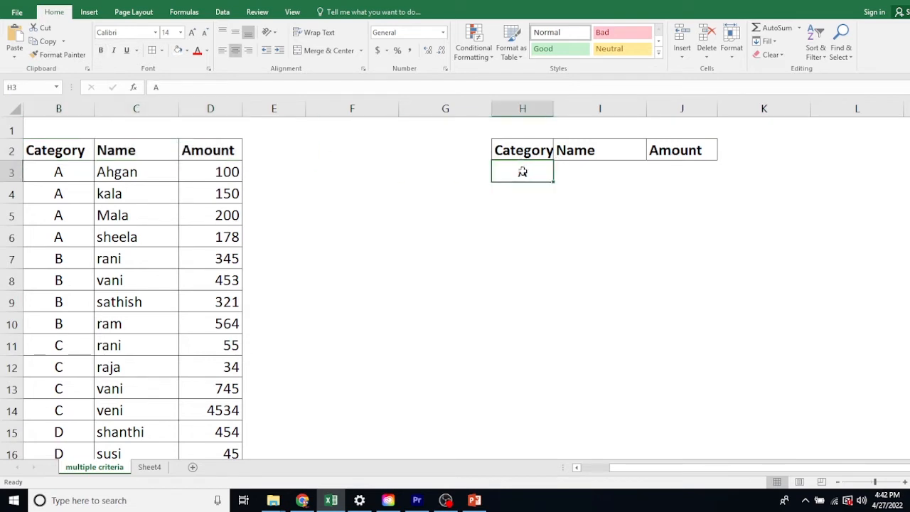
{"action": "type", "text": "A"}
{"action": "key", "text": "ctrl+Return"}
Step: Create a named range for the Category column B2:B22 using its top row as the name
{"action": "left_click_drag", "start_coordinate": [71, 148], "coordinate": [60, 410]}
{"action": "scroll", "coordinate": [125, 323], "scroll_direction": "up", "scroll_amount": 3}
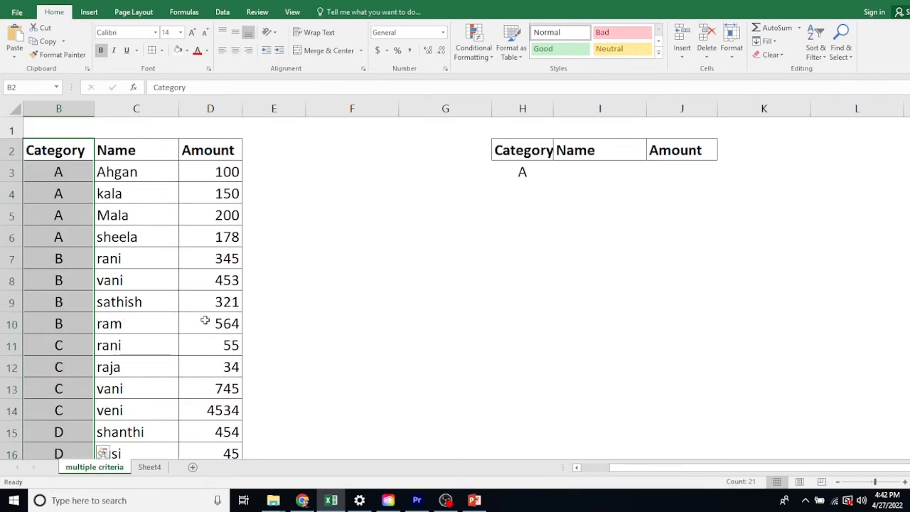
{"action": "left_click", "coordinate": [185, 13]}
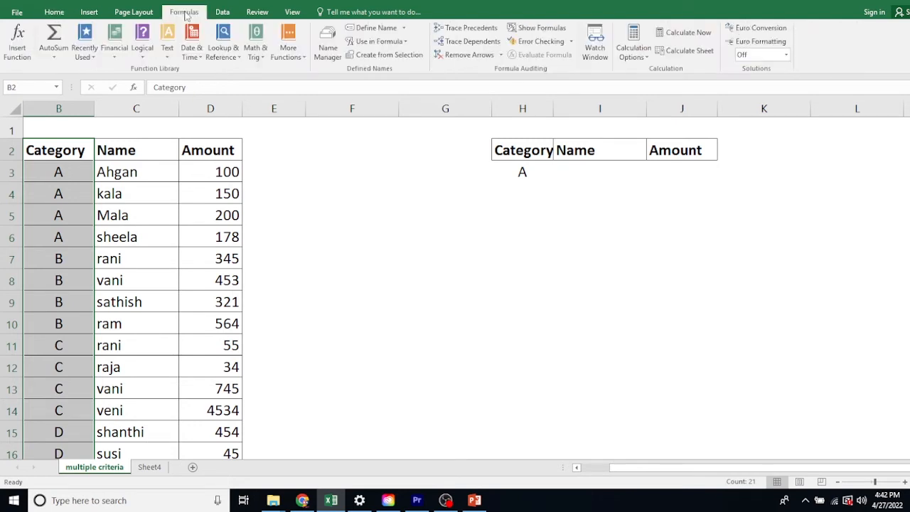
{"action": "left_click", "coordinate": [405, 57]}
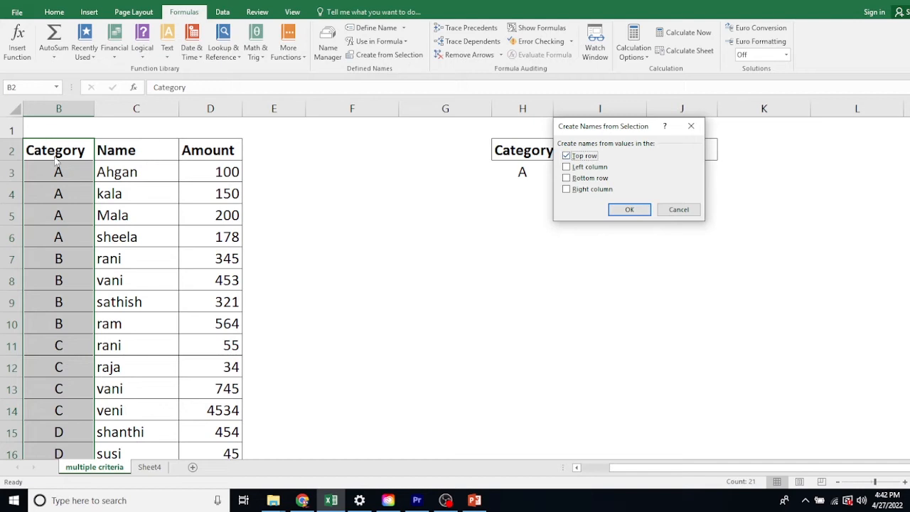
{"action": "left_click", "coordinate": [629, 210]}
Step: Create named ranges for the Name column C2:C22 and the Amount column D2:D22, each named from its top row
{"action": "left_click_drag", "start_coordinate": [150, 150], "coordinate": [147, 445]}
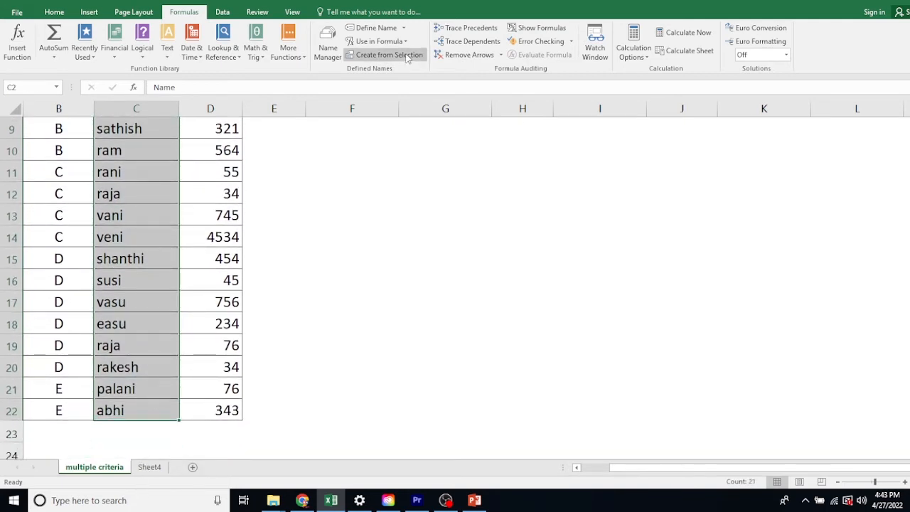
{"action": "left_click", "coordinate": [406, 56]}
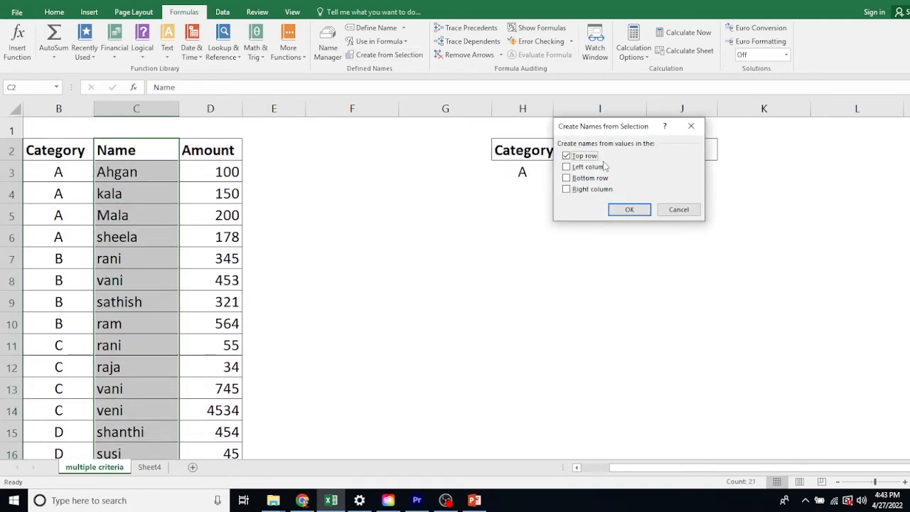
{"action": "left_click", "coordinate": [629, 209]}
{"action": "left_click_drag", "start_coordinate": [211, 150], "coordinate": [242, 389]}
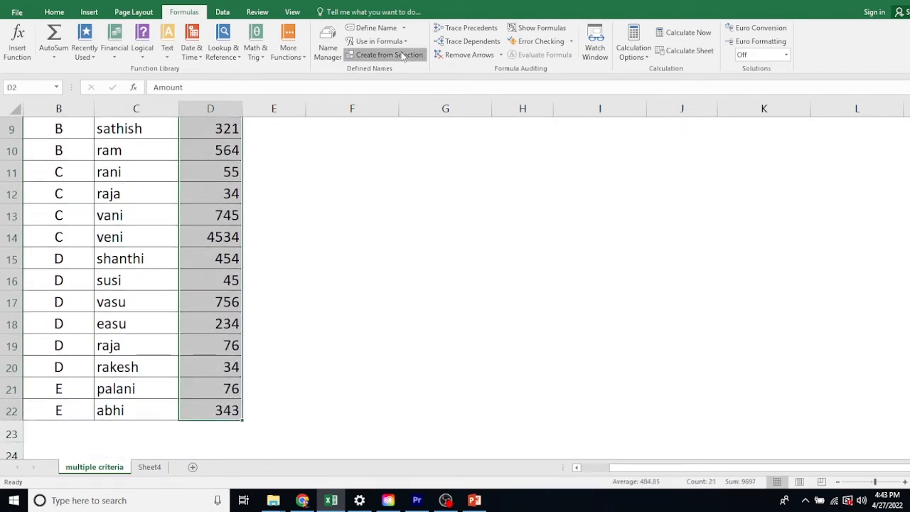
{"action": "left_click", "coordinate": [389, 55]}
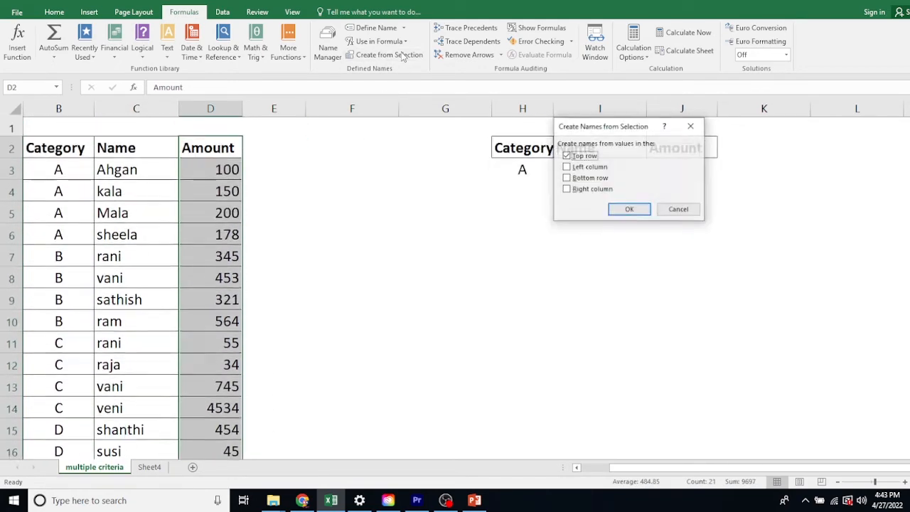
{"action": "left_click", "coordinate": [630, 209]}
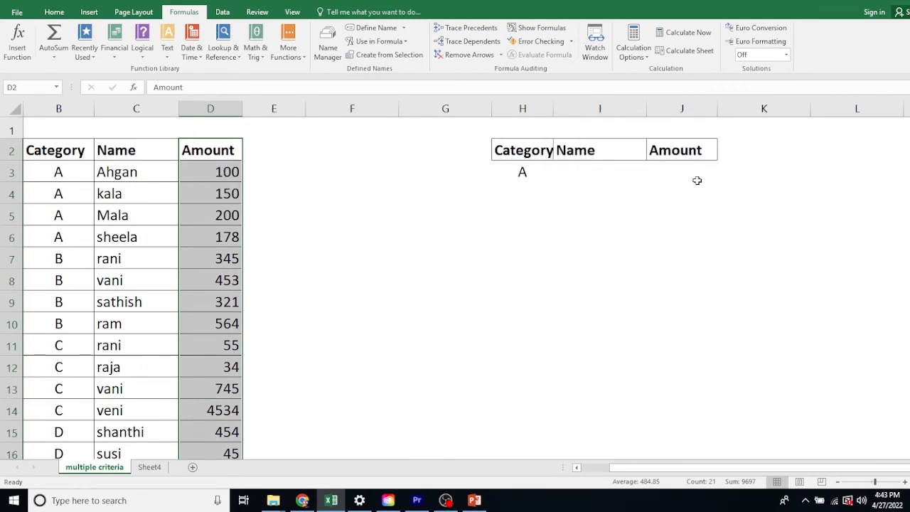
Step: Enter the formula =IF(B3=H3,Amount) in cell E3
{"action": "left_click", "coordinate": [262, 171]}
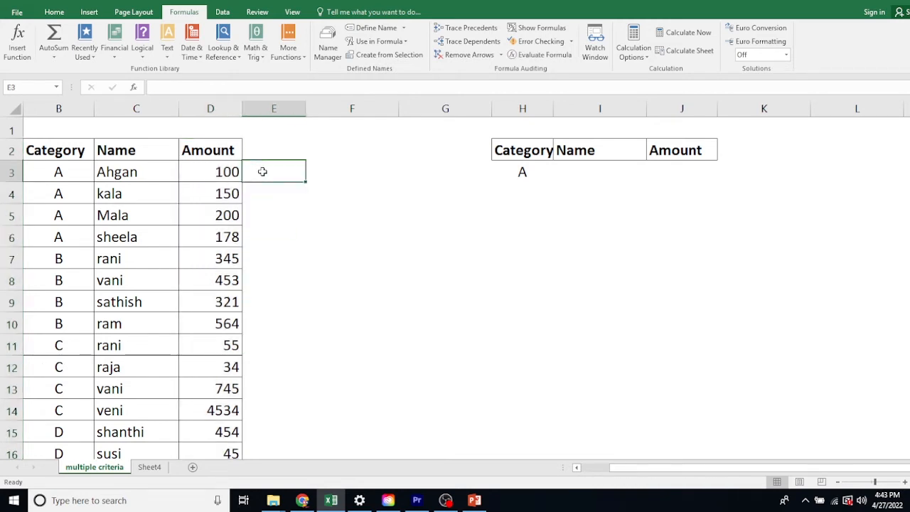
{"action": "type", "text": "="}
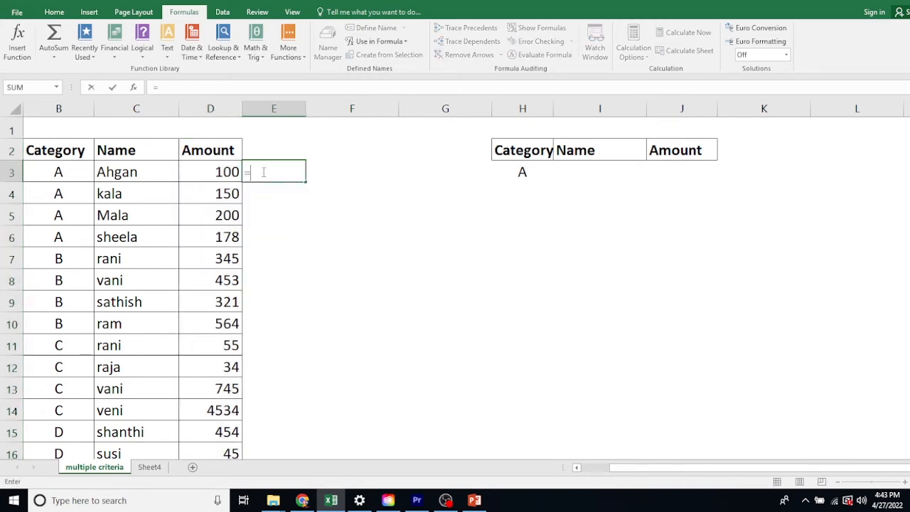
{"action": "type", "text": "if("}
{"action": "left_click", "coordinate": [79, 171]}
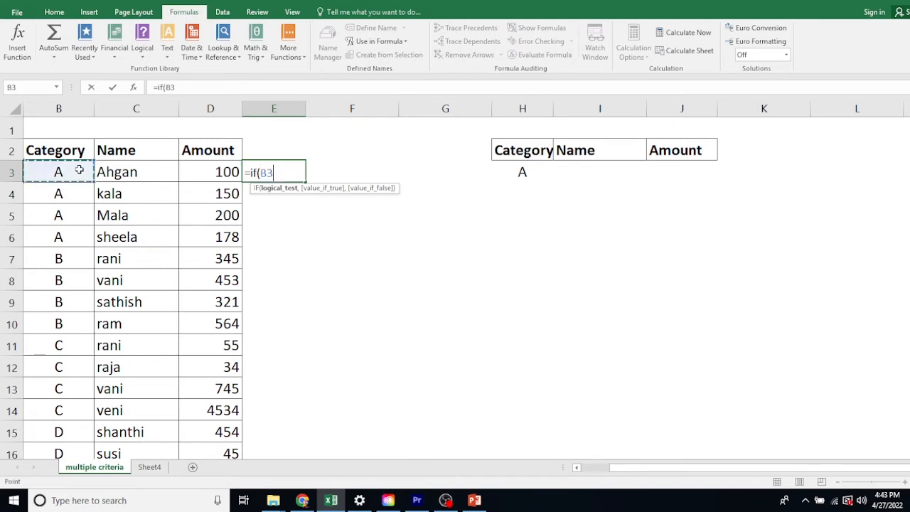
{"action": "type", "text": "="}
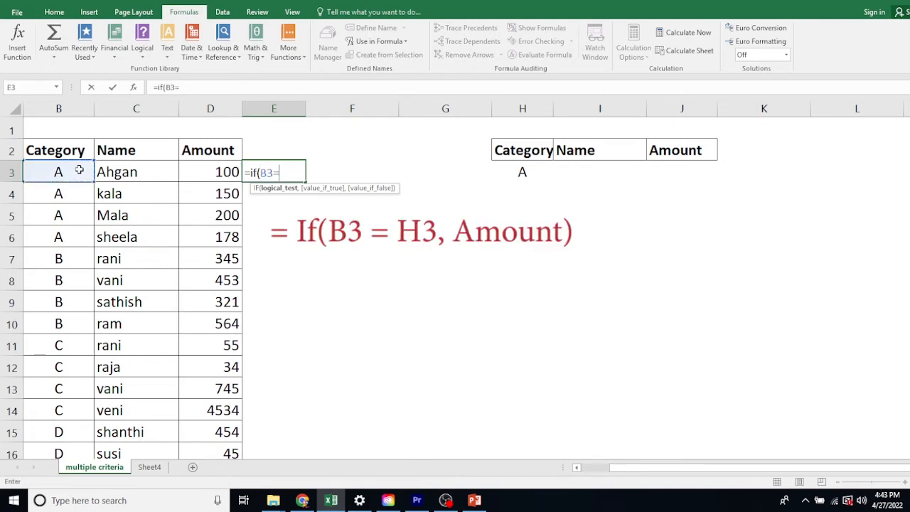
{"action": "left_click", "coordinate": [522, 171]}
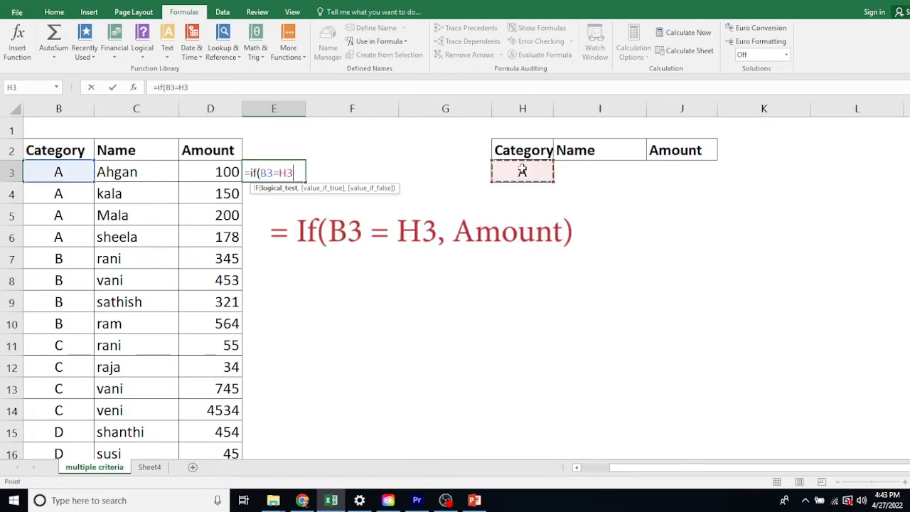
{"action": "type", "text": ","}
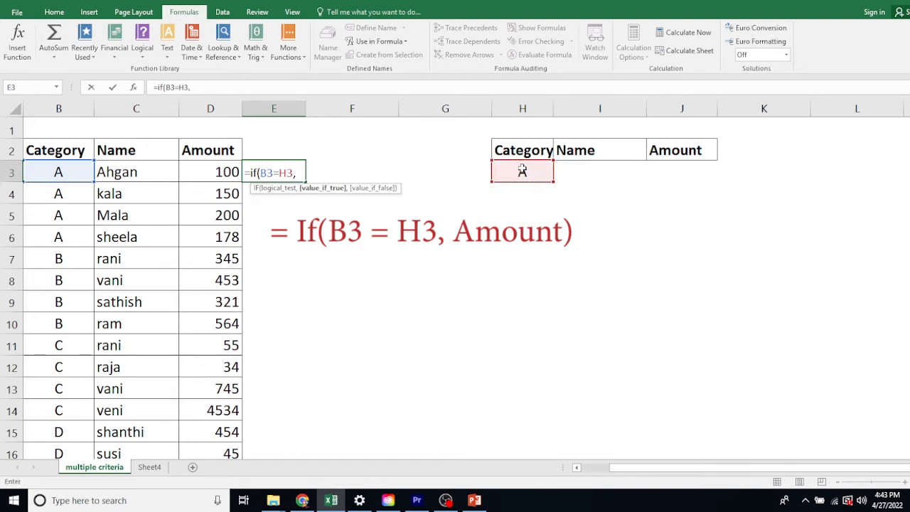
{"action": "type", "text": "Amount,"}
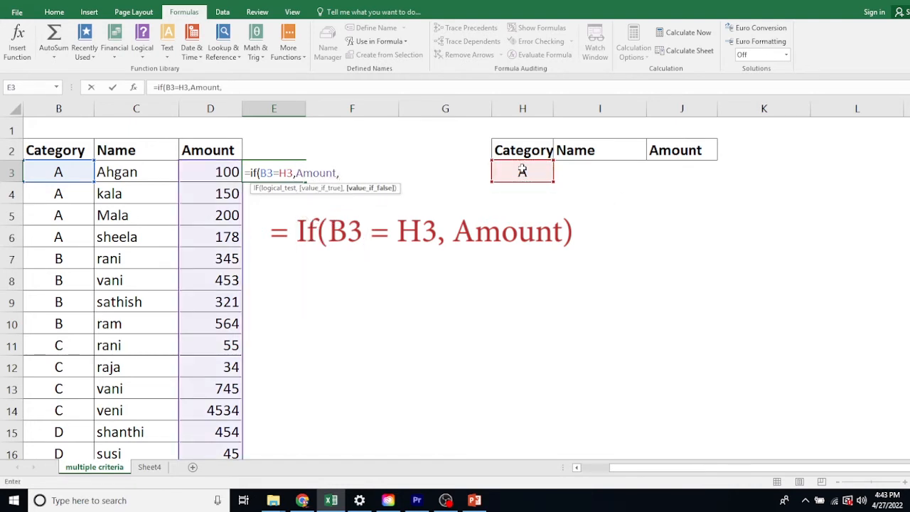
{"action": "key", "text": "BackSpace"}
{"action": "type", "text": ")"}
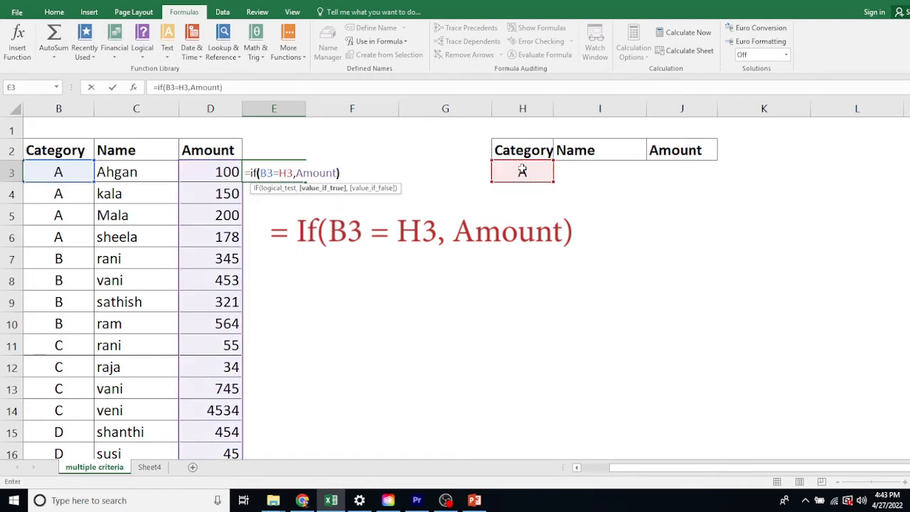
{"action": "key", "text": "Return"}
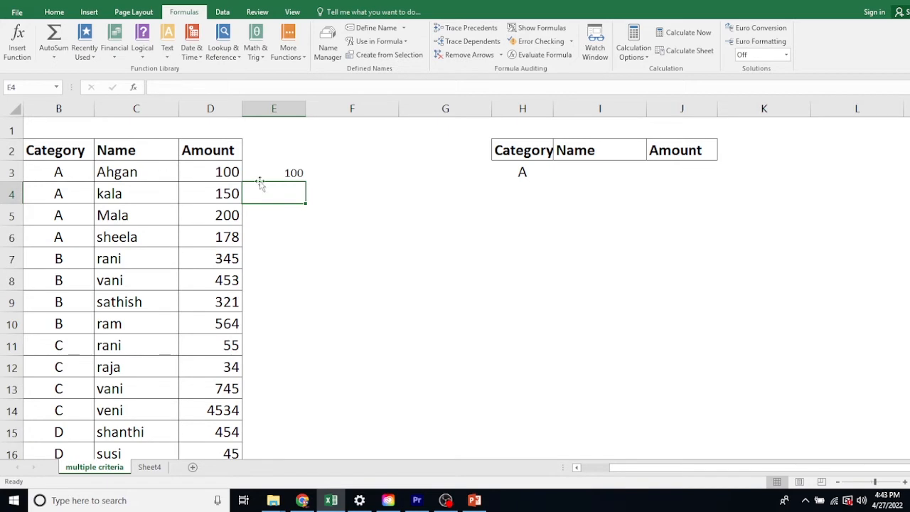
Step: Copy the IF formula from E3 down to E22 beside the Amount column
{"action": "left_click", "coordinate": [288, 172]}
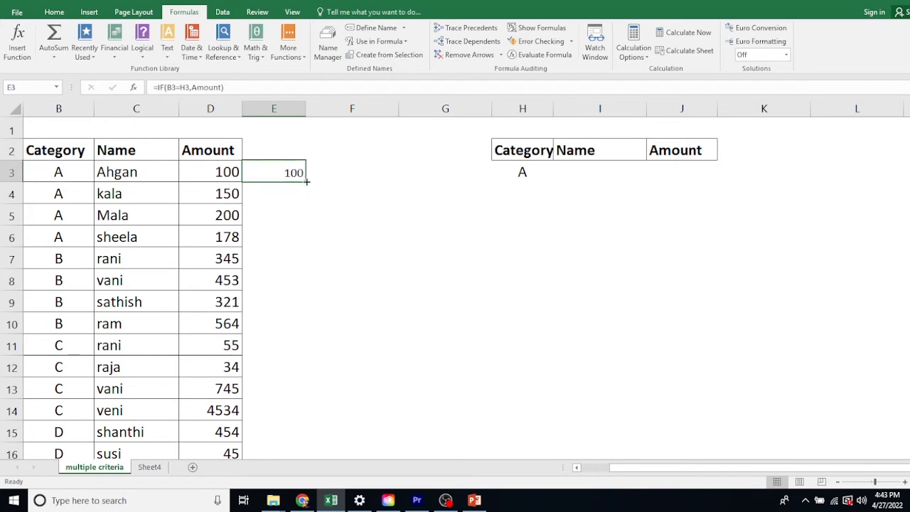
{"action": "left_click_drag", "start_coordinate": [307, 181], "coordinate": [292, 478]}
{"action": "scroll", "coordinate": [278, 158], "scroll_direction": "up", "scroll_amount": 3}
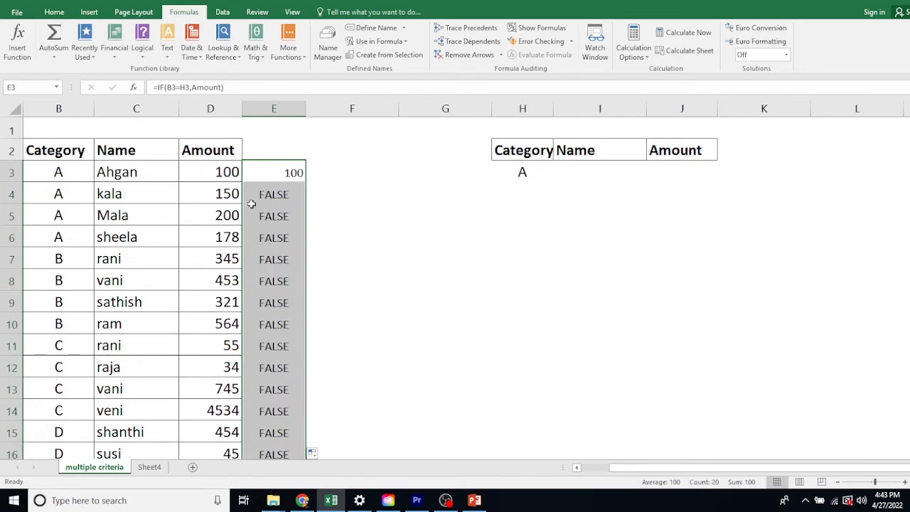
Step: Lock the criterion row in E4 by changing its formula to =IF(B4=H$3,Amount)
{"action": "left_click", "coordinate": [284, 172]}
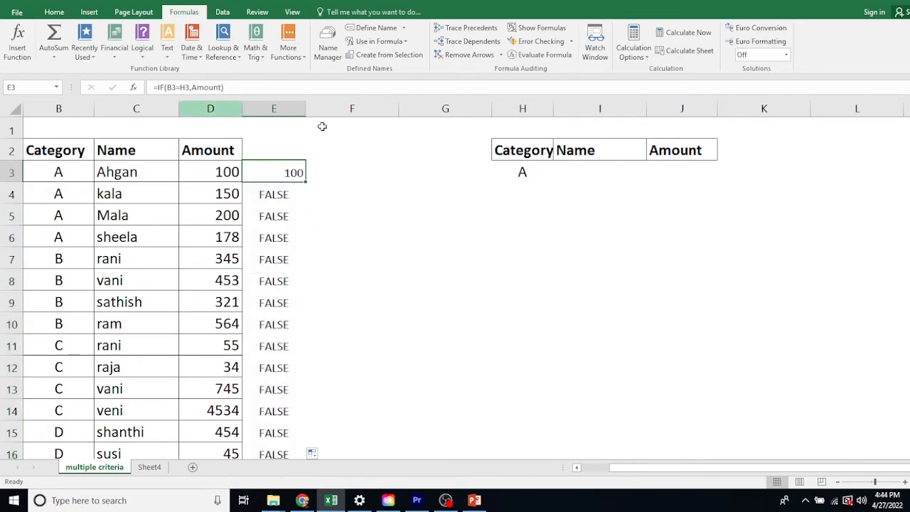
{"action": "left_click", "coordinate": [283, 192]}
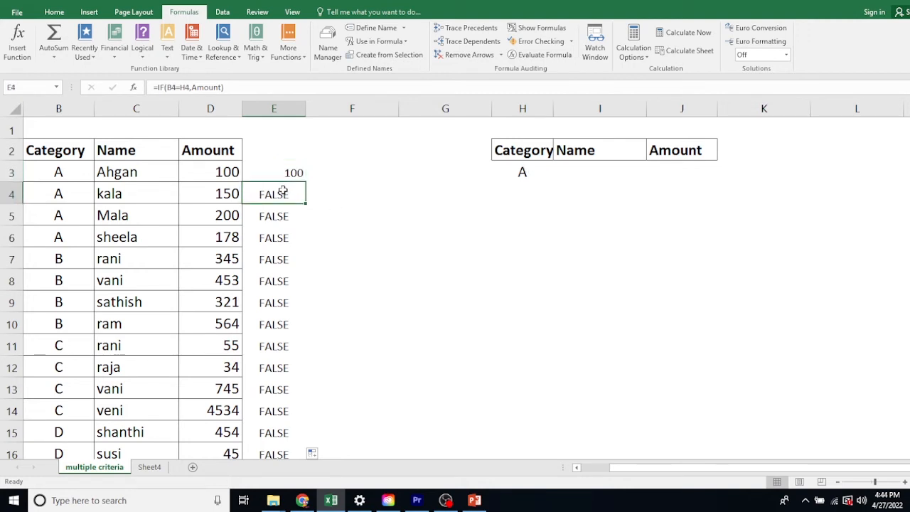
{"action": "left_click", "coordinate": [185, 86]}
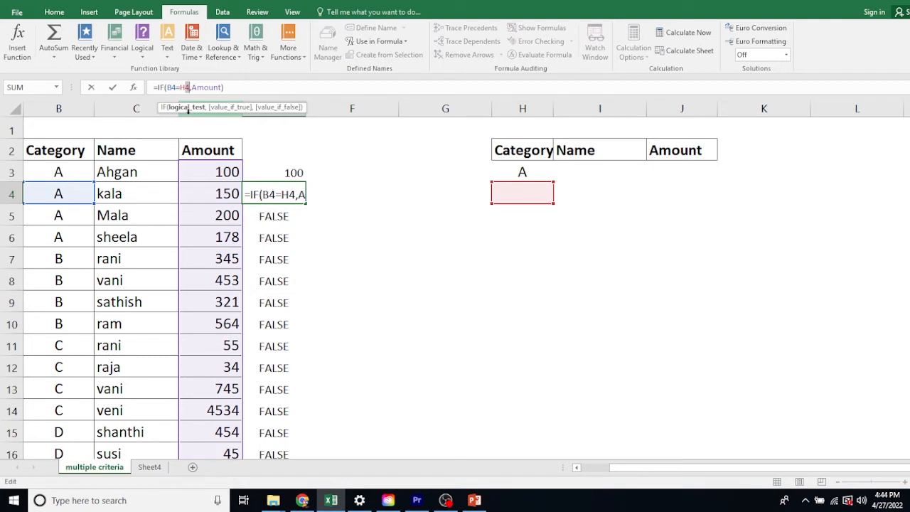
{"action": "type", "text": "$3"}
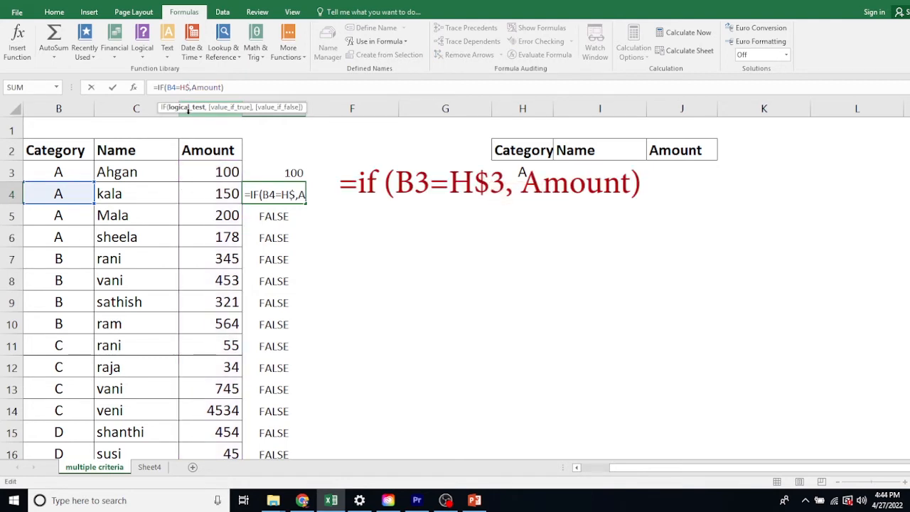
{"action": "key", "text": "Return"}
Step: Copy the corrected formula with the H$3 reference from E4 down to E22
{"action": "left_click", "coordinate": [278, 192]}
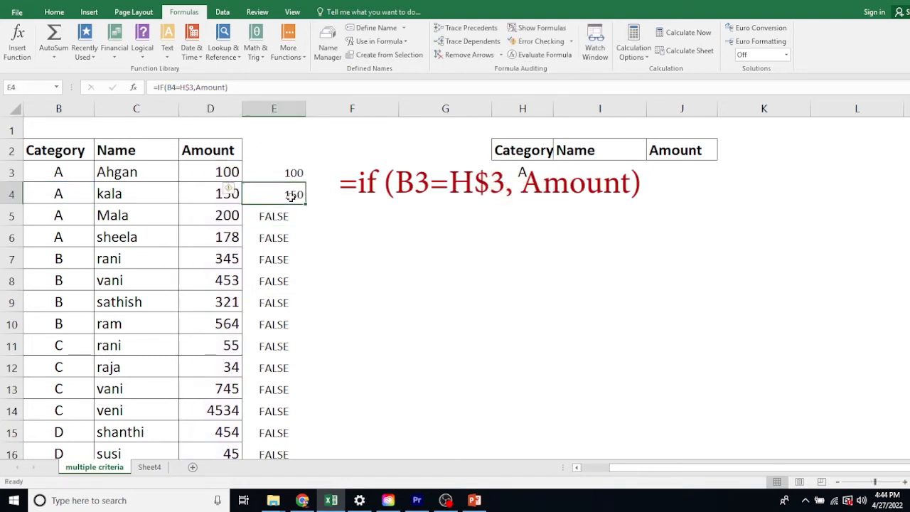
{"action": "double_click", "coordinate": [306, 205]}
{"action": "left_click", "coordinate": [344, 242]}
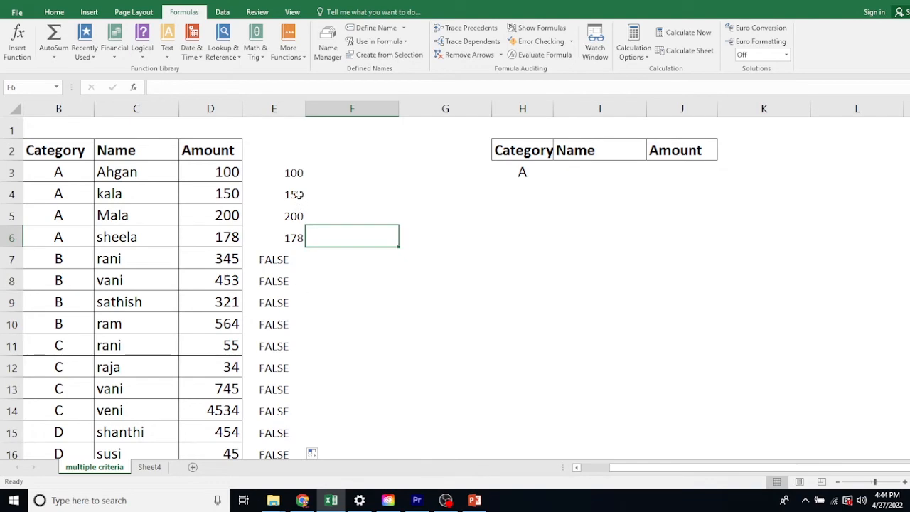
Step: Select E3:E22 and clear the formulas, keeping the range selected
{"action": "left_click_drag", "start_coordinate": [290, 171], "coordinate": [296, 433]}
{"action": "scroll", "coordinate": [457, 263], "scroll_direction": "up", "scroll_amount": 3}
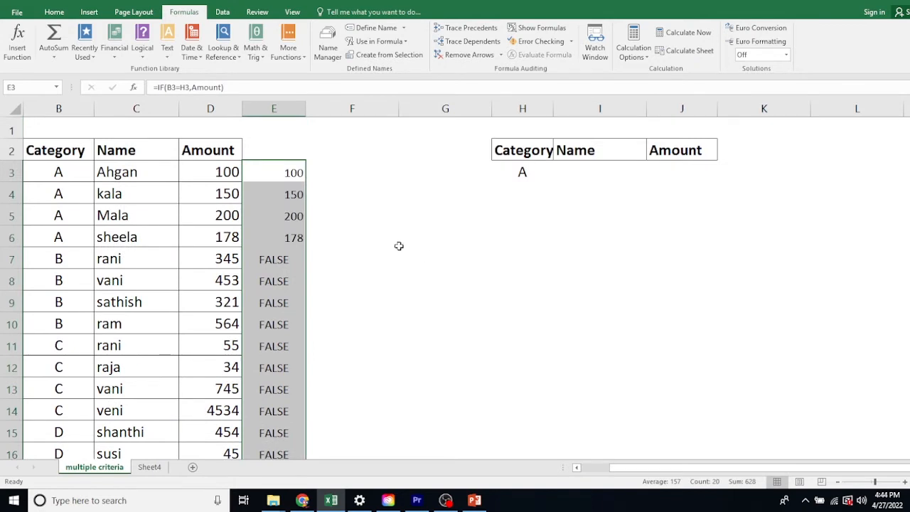
{"action": "key", "text": "Delete"}
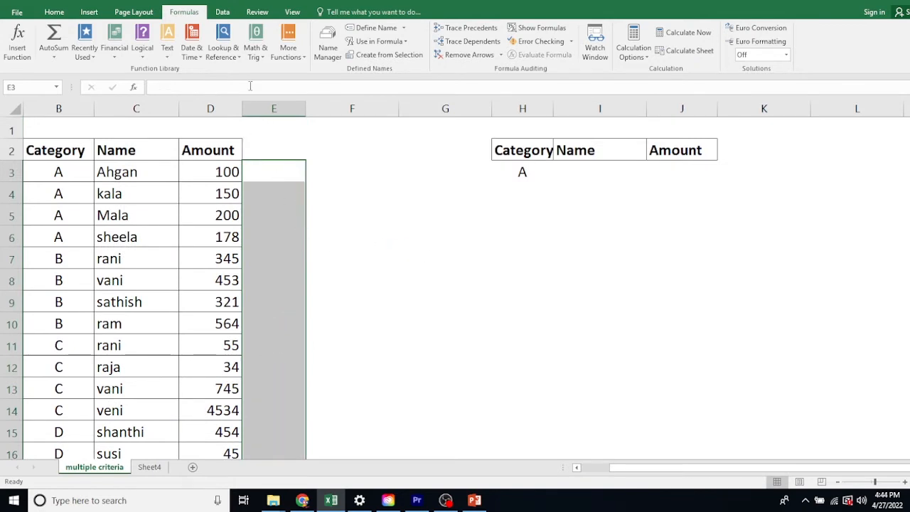
Step: Enter =IF(Category=H3,Amount) as an array formula across the selected range E3:E22
{"action": "type", "text": "=if("}
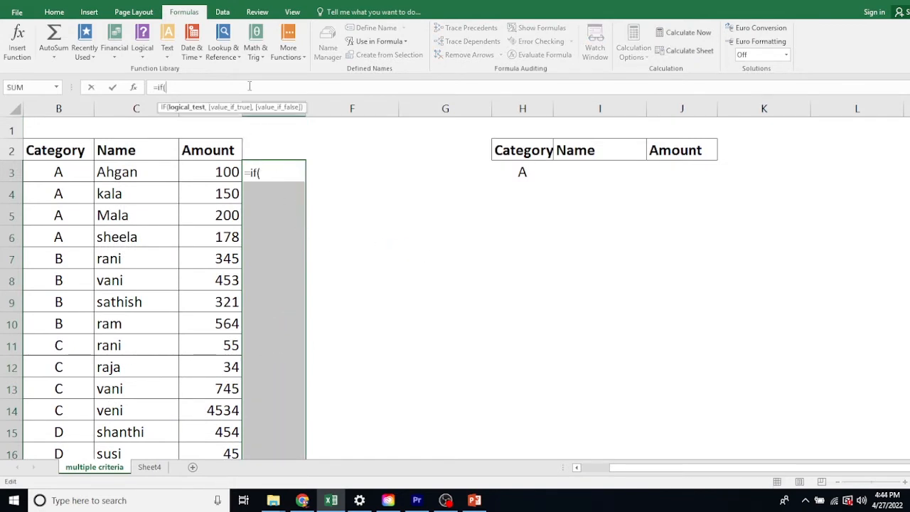
{"action": "type", "text": "category="}
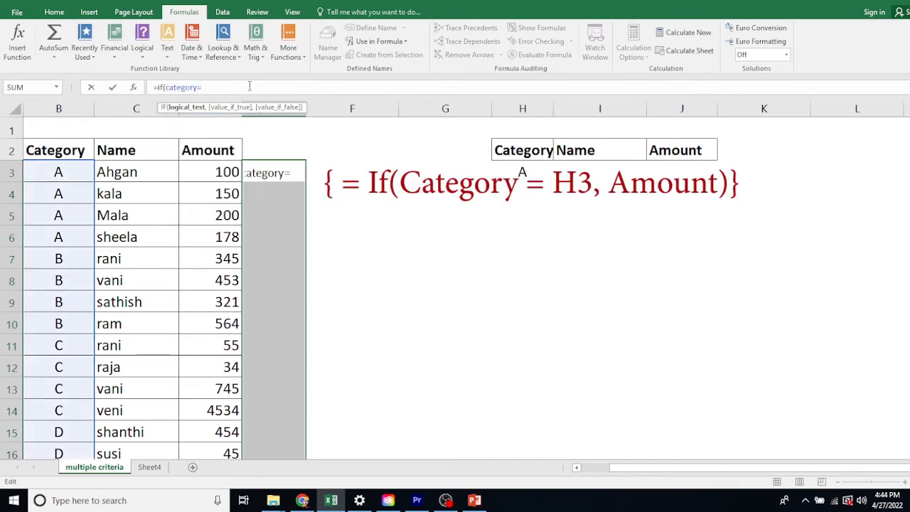
{"action": "left_click", "coordinate": [523, 172]}
{"action": "type", "text": ","}
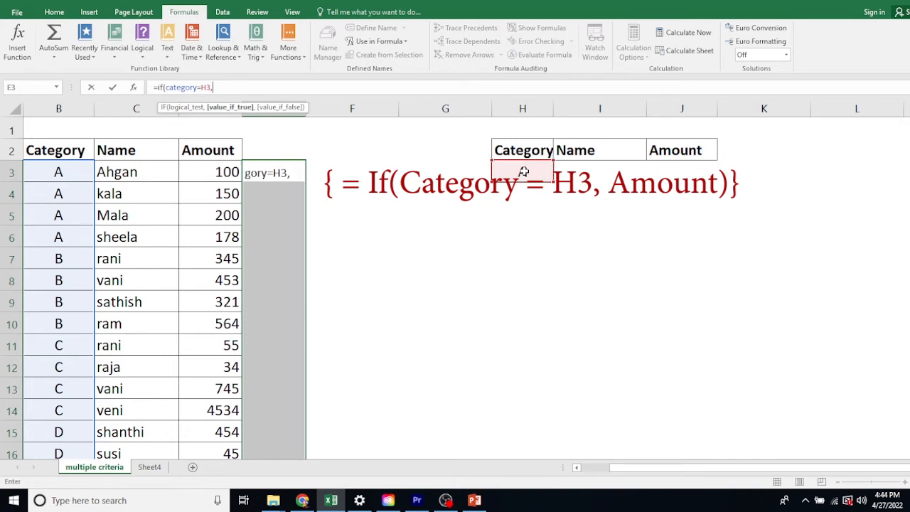
{"action": "type", "text": "Aniy=="}
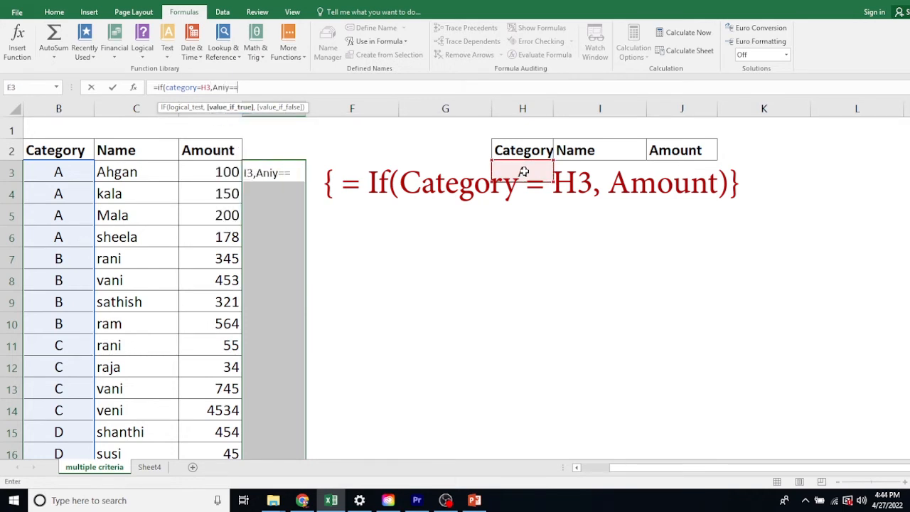
{"action": "key", "text": "BackSpace"}
{"action": "key", "text": "BackSpace"}
{"action": "key", "text": "BackSpace"}
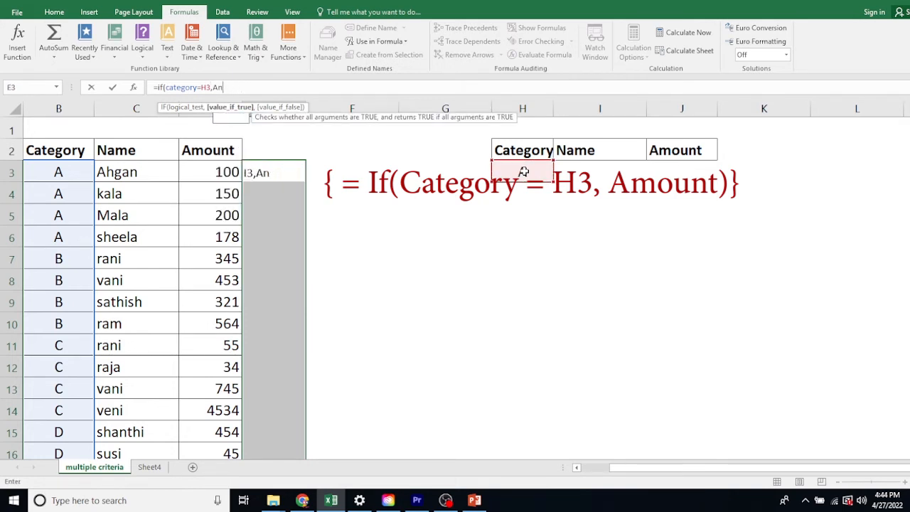
{"action": "type", "text": "mount"}
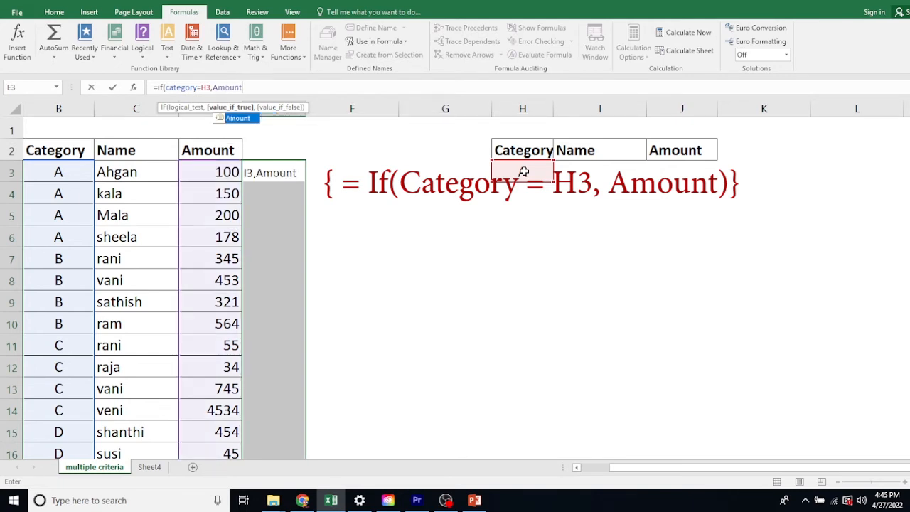
{"action": "type", "text": ")"}
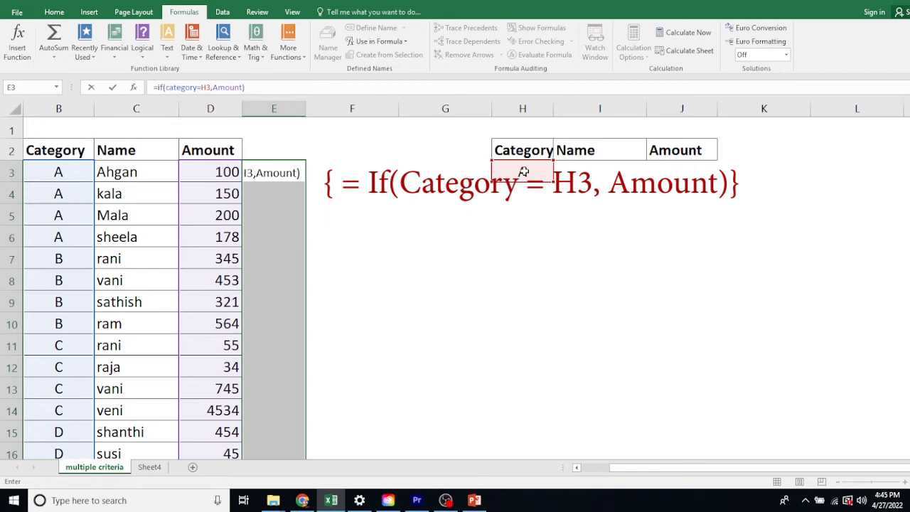
{"action": "key", "text": "ctrl+shift+Return"}
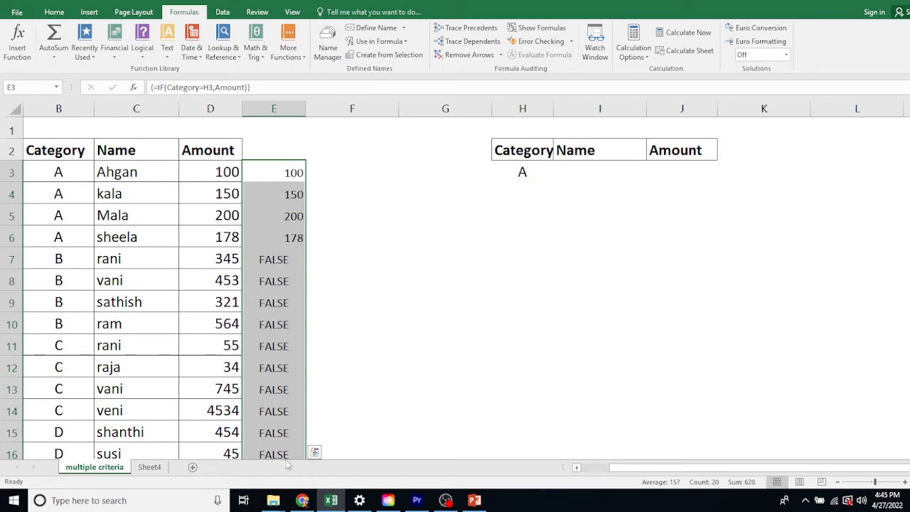
{"action": "scroll", "coordinate": [285, 376], "scroll_direction": "down", "scroll_amount": 4}
{"action": "scroll", "coordinate": [280, 377], "scroll_direction": "up", "scroll_amount": 4}
Step: Enter the array formula =MAX(IF(Category=H3,Amount)) in J3 to get the category's highest amount
{"action": "left_click", "coordinate": [679, 172]}
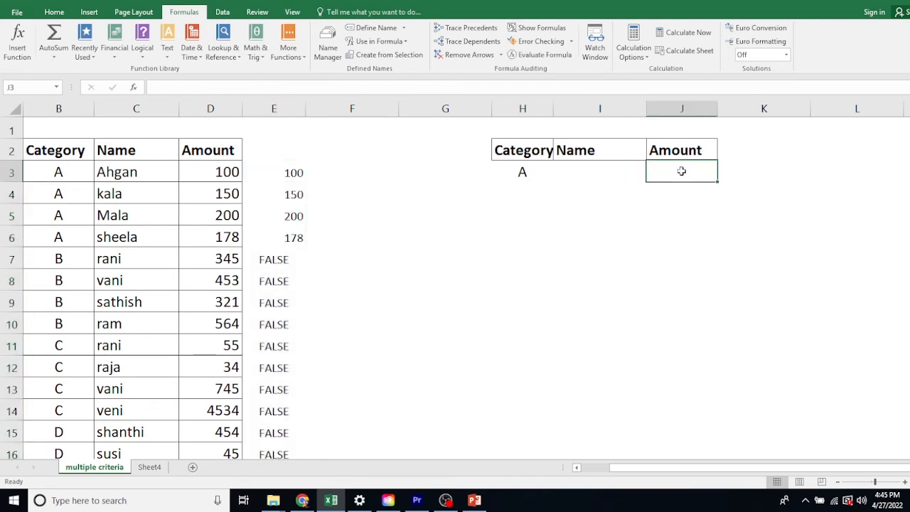
{"action": "type", "text": "=ma"}
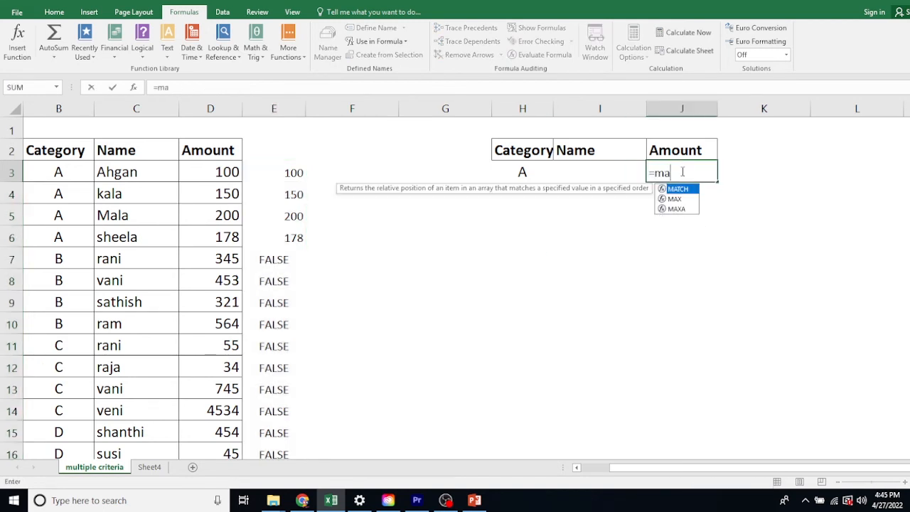
{"action": "type", "text": "x(i"}
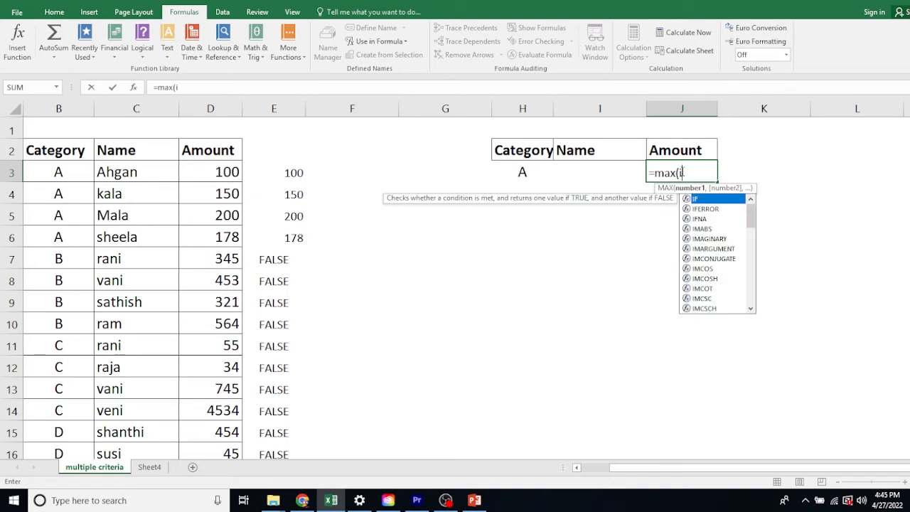
{"action": "type", "text": "f(categ"}
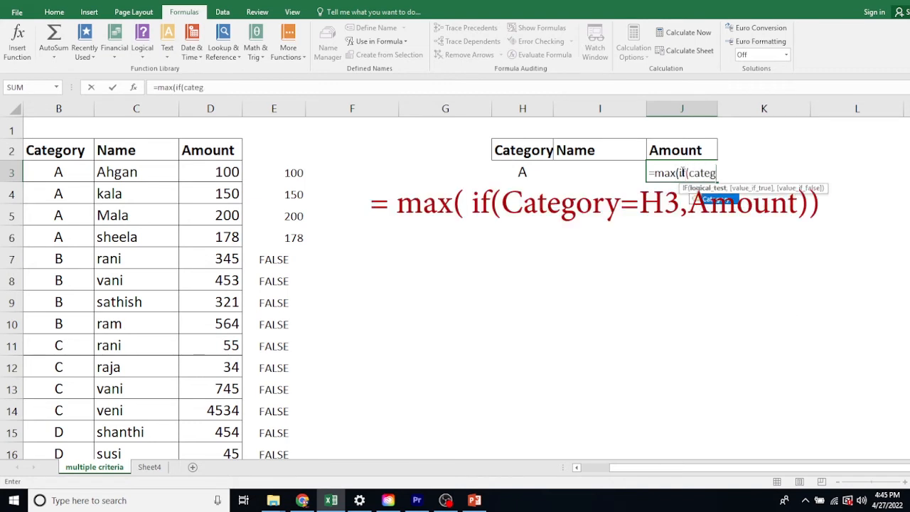
{"action": "type", "text": "ory="}
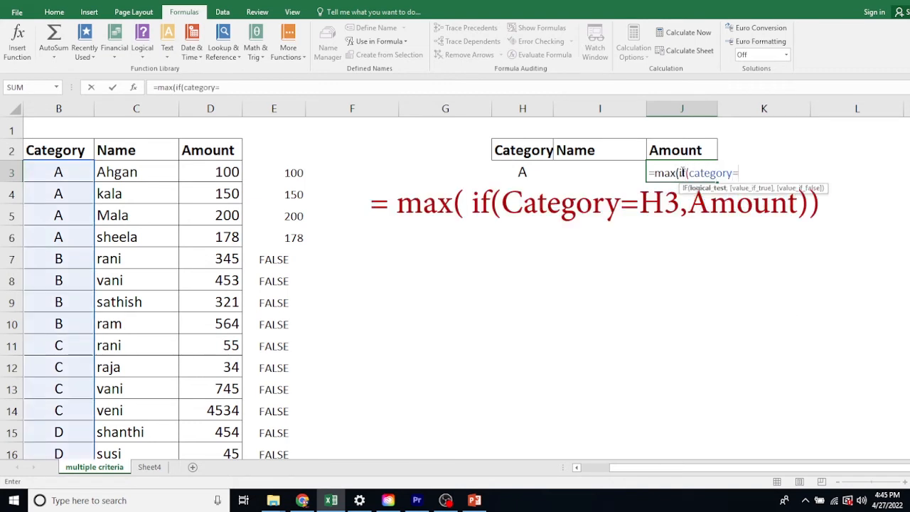
{"action": "left_click", "coordinate": [525, 171]}
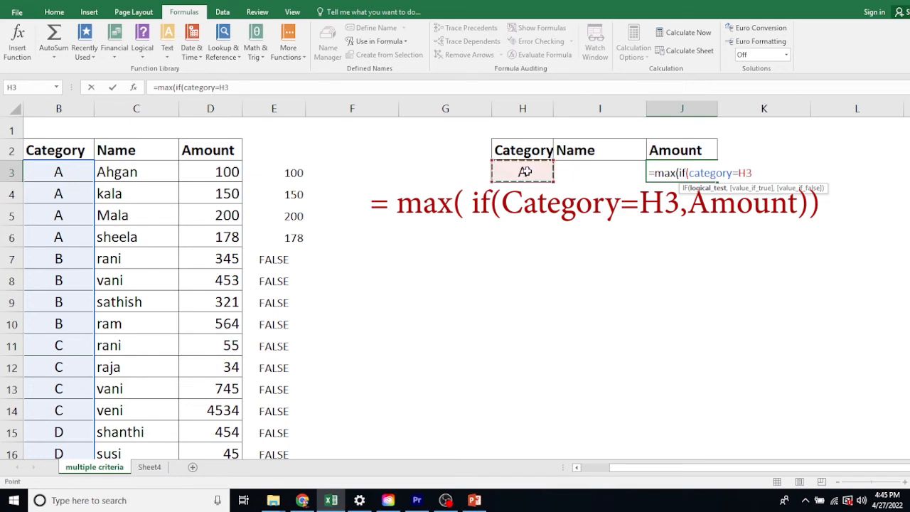
{"action": "type", "text": ",Amo"}
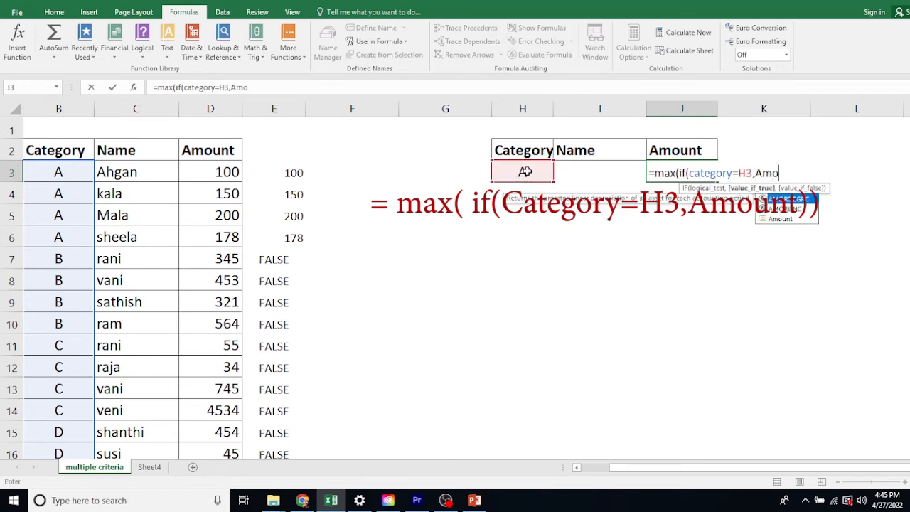
{"action": "type", "text": "unt)"}
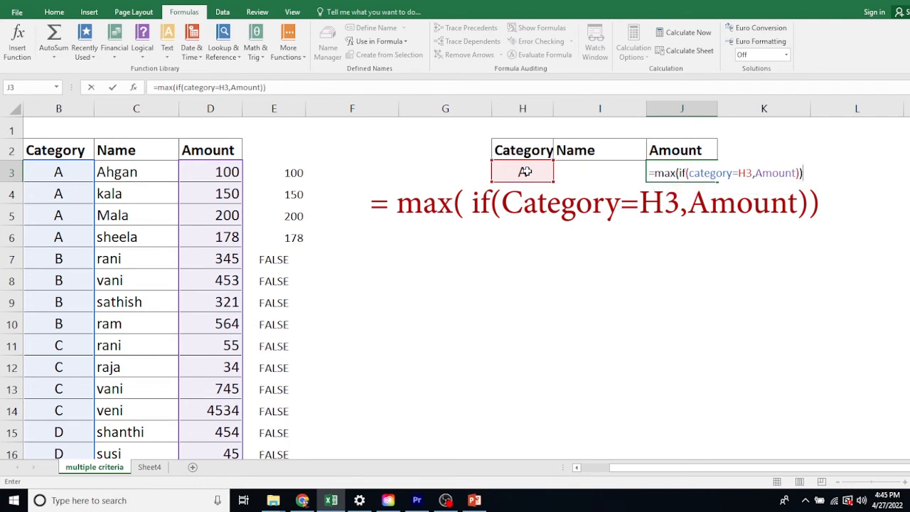
{"action": "key", "text": "ctrl+shift+Return"}
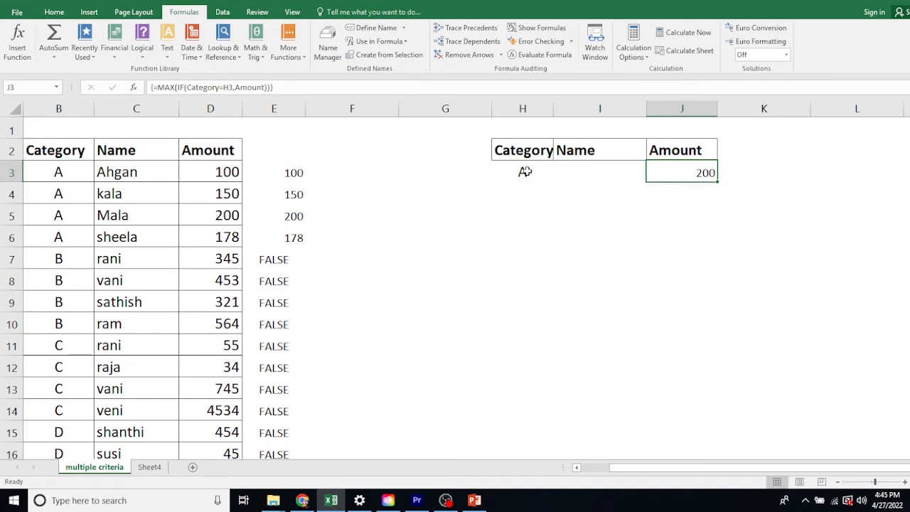
{"action": "left_click", "coordinate": [525, 171]}
{"action": "left_click", "coordinate": [518, 192]}
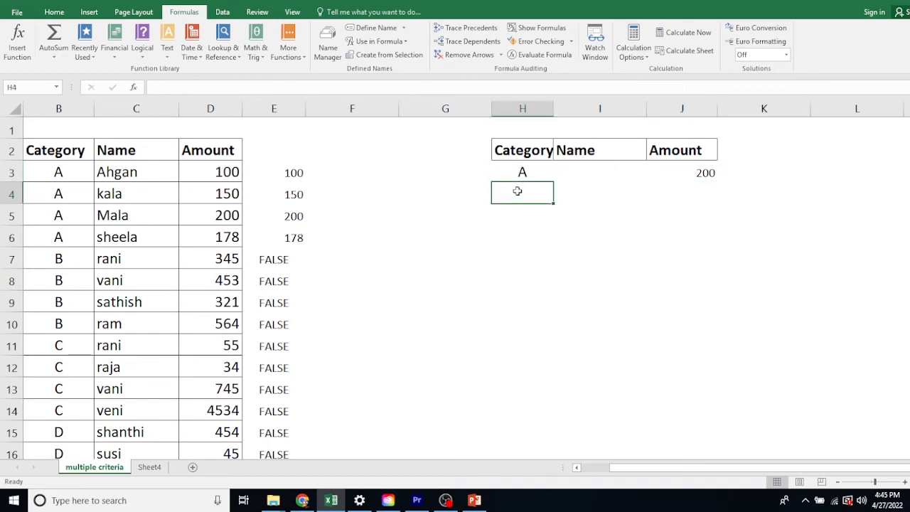
{"action": "left_click", "coordinate": [526, 220]}
{"action": "left_click", "coordinate": [526, 242]}
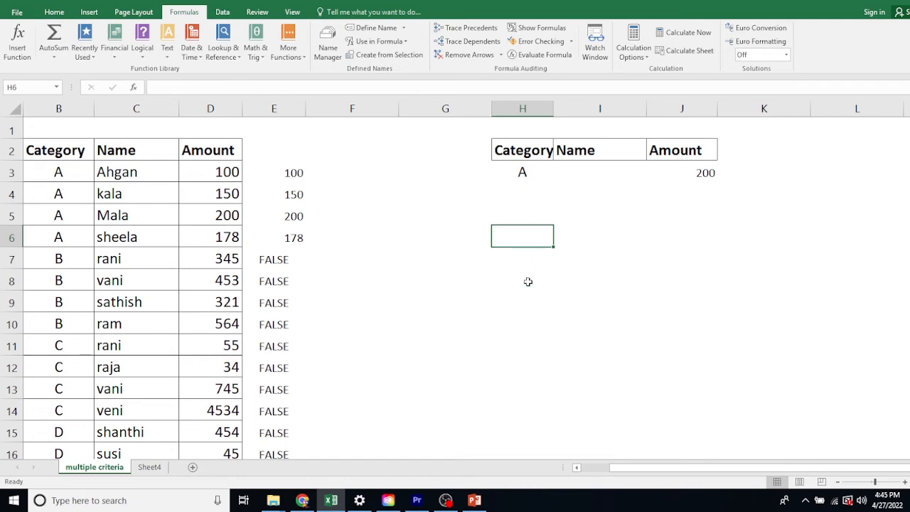
Step: Copy the category values in B3:B22 and paste them starting at H3 in the summary table
{"action": "left_click_drag", "start_coordinate": [58, 173], "coordinate": [58, 388]}
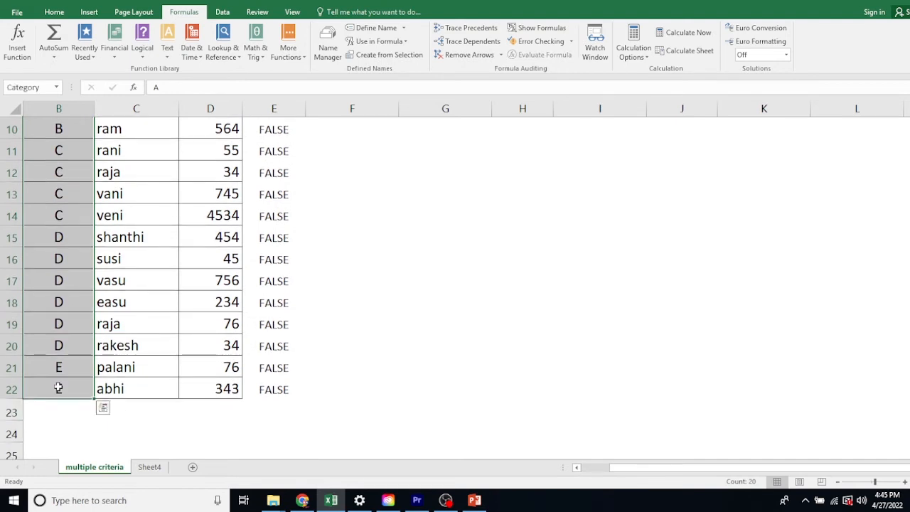
{"action": "key", "text": "ctrl+c"}
{"action": "scroll", "coordinate": [498, 235], "scroll_direction": "up", "scroll_amount": 3}
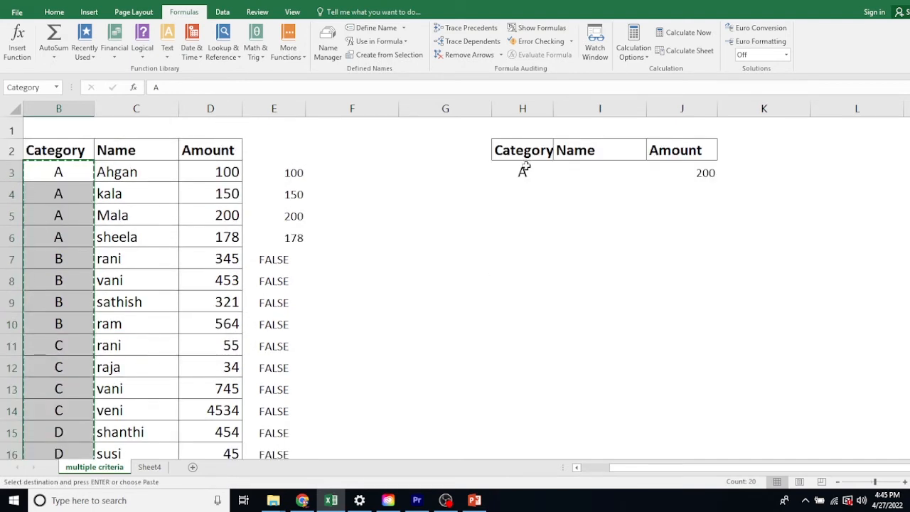
{"action": "left_click", "coordinate": [523, 171]}
{"action": "key", "text": "ctrl+v"}
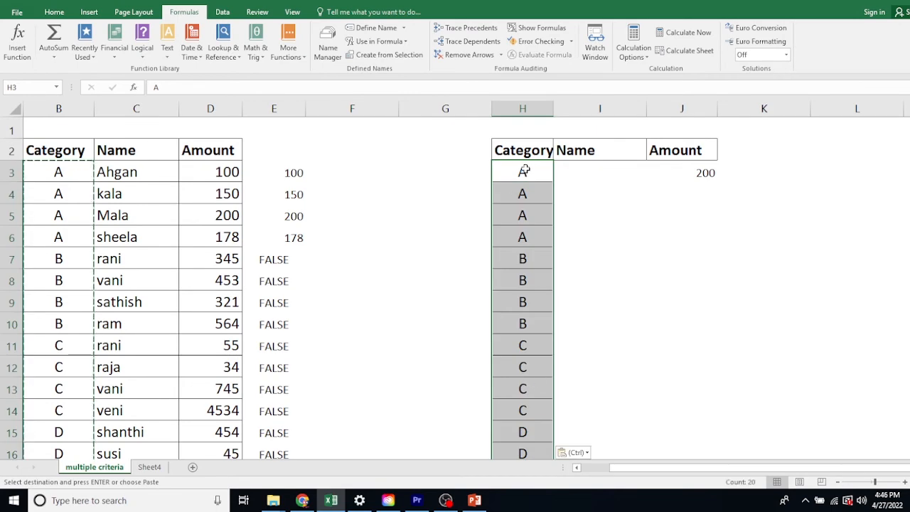
Step: Remove duplicates from the pasted categories in H3:H22, continuing with the current selection only
{"action": "left_click_drag", "start_coordinate": [524, 175], "coordinate": [524, 411]}
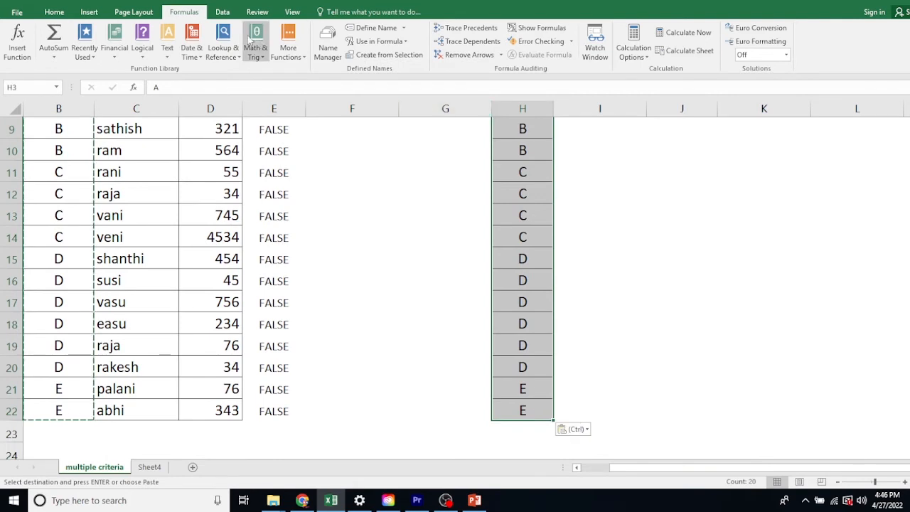
{"action": "left_click", "coordinate": [222, 12]}
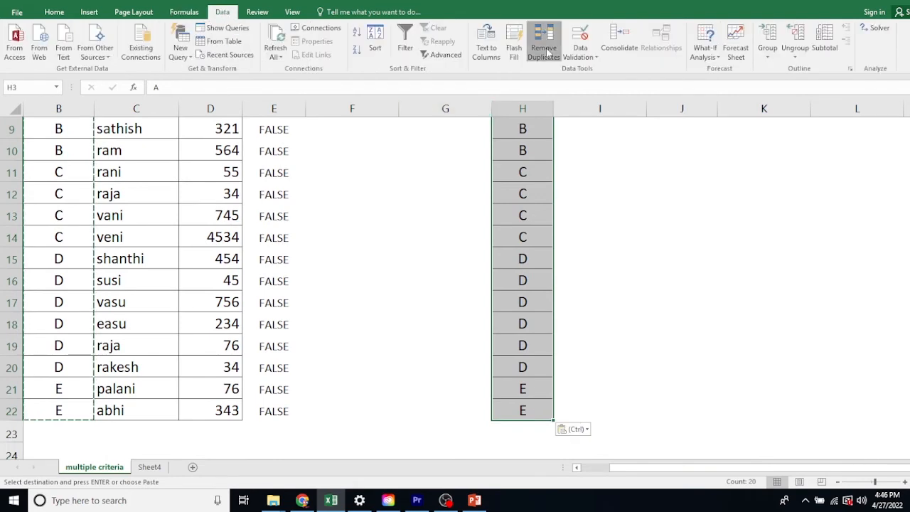
{"action": "left_click", "coordinate": [545, 50]}
{"action": "left_click", "coordinate": [573, 190]}
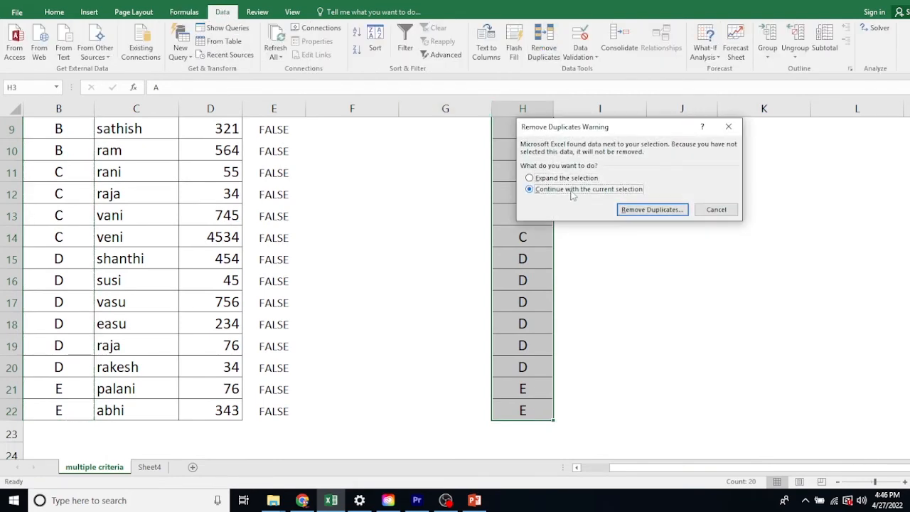
{"action": "left_click", "coordinate": [653, 211]}
{"action": "left_click", "coordinate": [473, 277]}
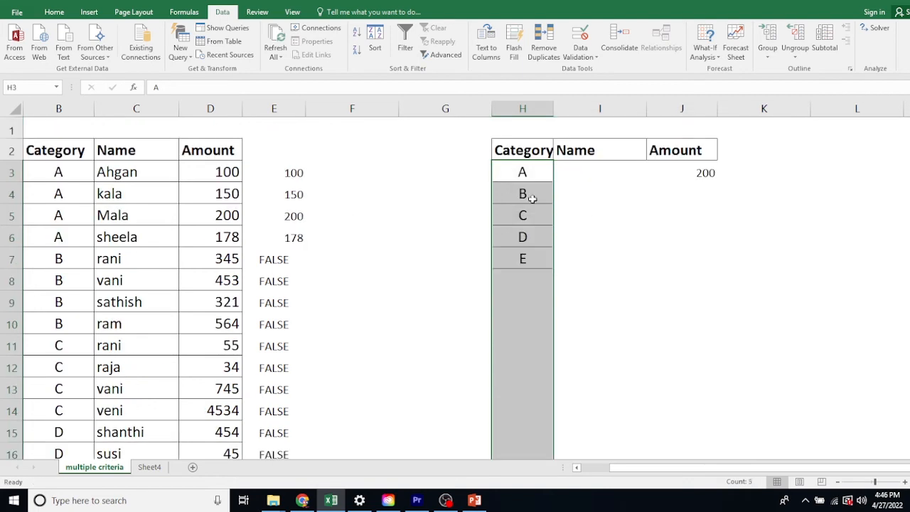
Step: Copy the MAX array formula from J3 down to J7 for categories B through E
{"action": "left_click", "coordinate": [589, 270]}
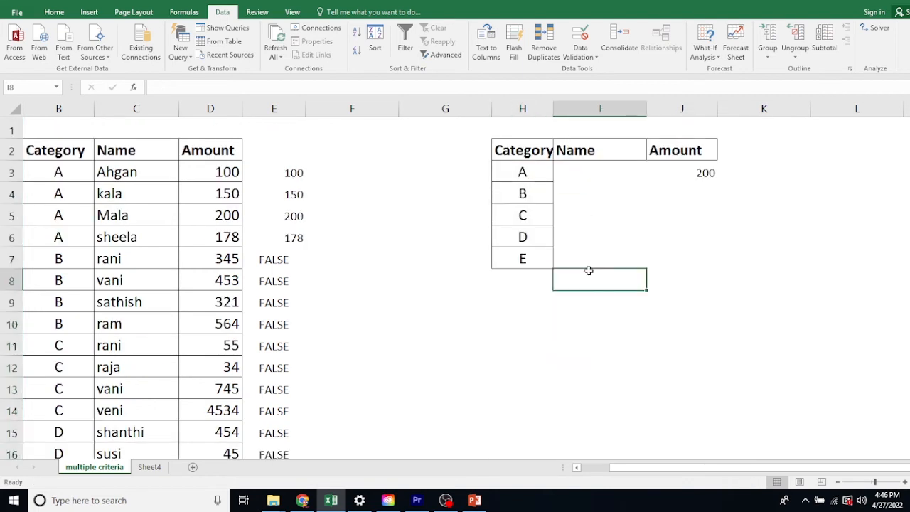
{"action": "left_click", "coordinate": [704, 173]}
{"action": "left_click_drag", "start_coordinate": [718, 184], "coordinate": [716, 268]}
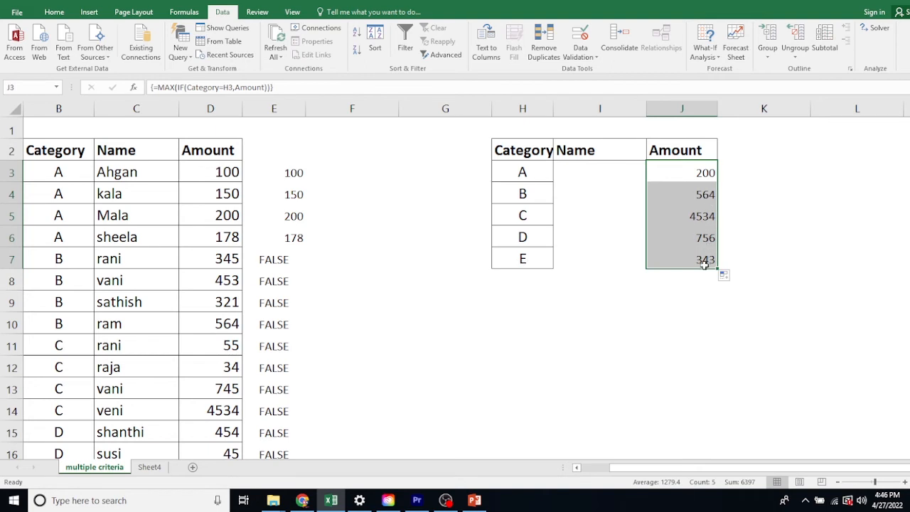
Step: Start an INDEX formula in I3 with the named range Name as its array
{"action": "left_click", "coordinate": [603, 174]}
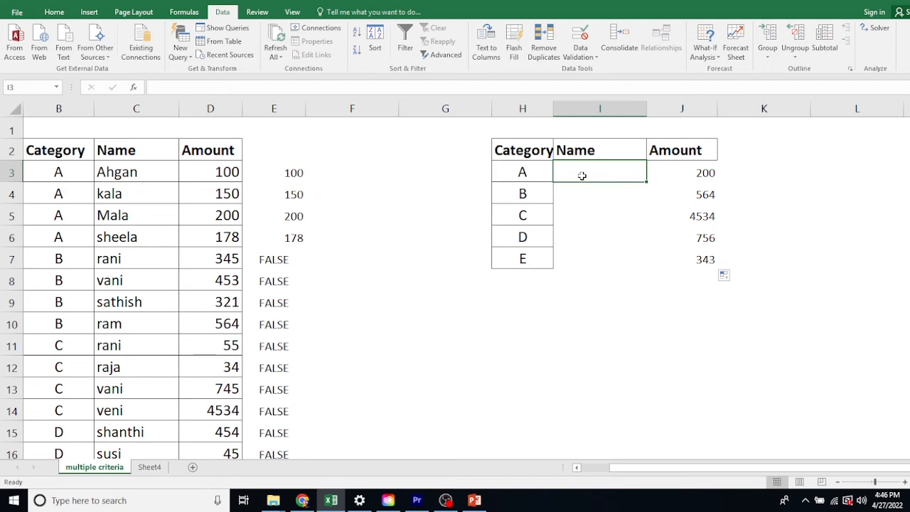
{"action": "type", "text": "="}
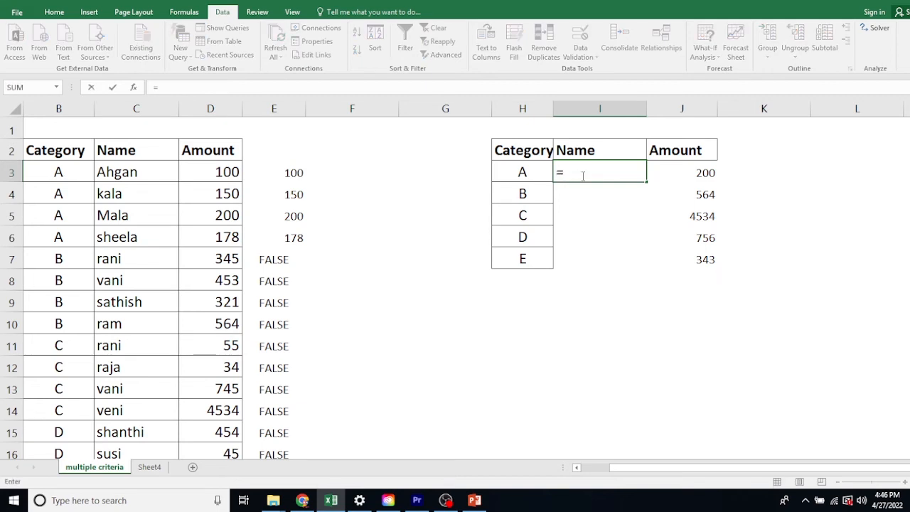
{"action": "type", "text": "index("}
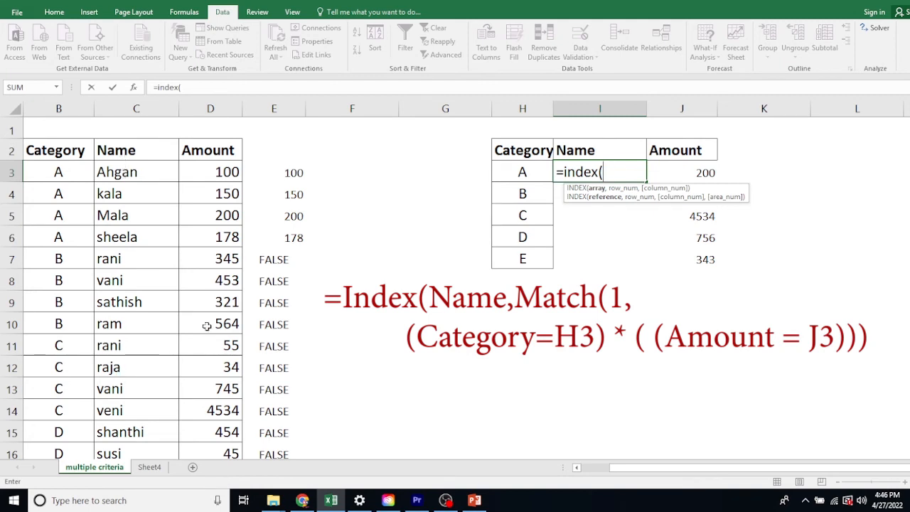
{"action": "key", "text": "F3"}
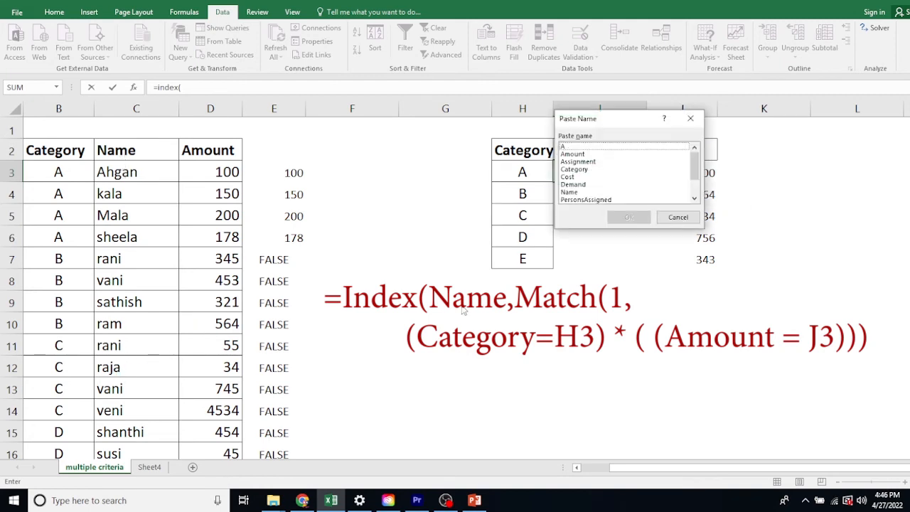
{"action": "double_click", "coordinate": [570, 192]}
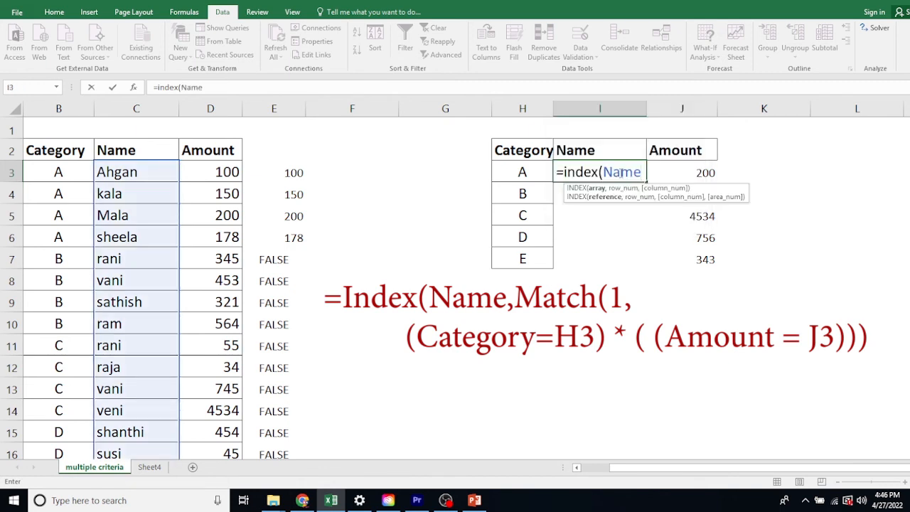
{"action": "type", "text": ","}
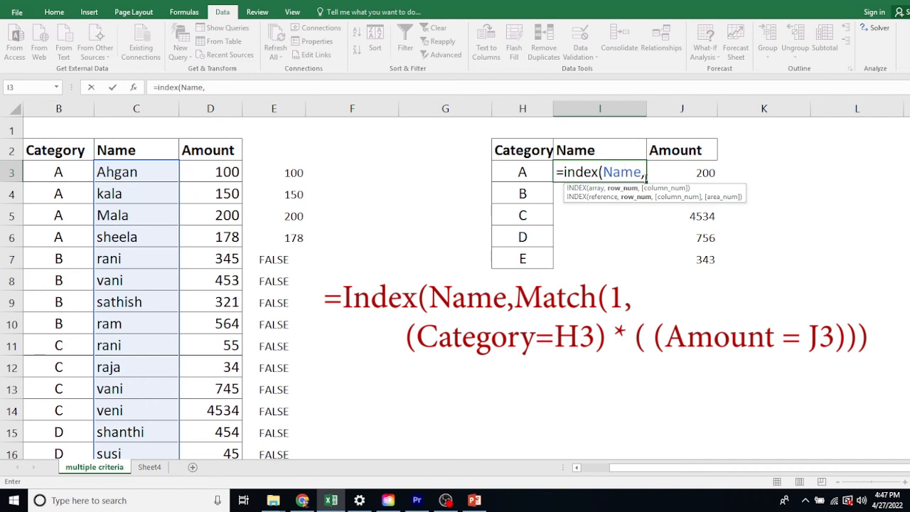
Step: Add a MATCH function as the row number, looking up 1 against the first criterion (Category=H3)
{"action": "type", "text": "match("}
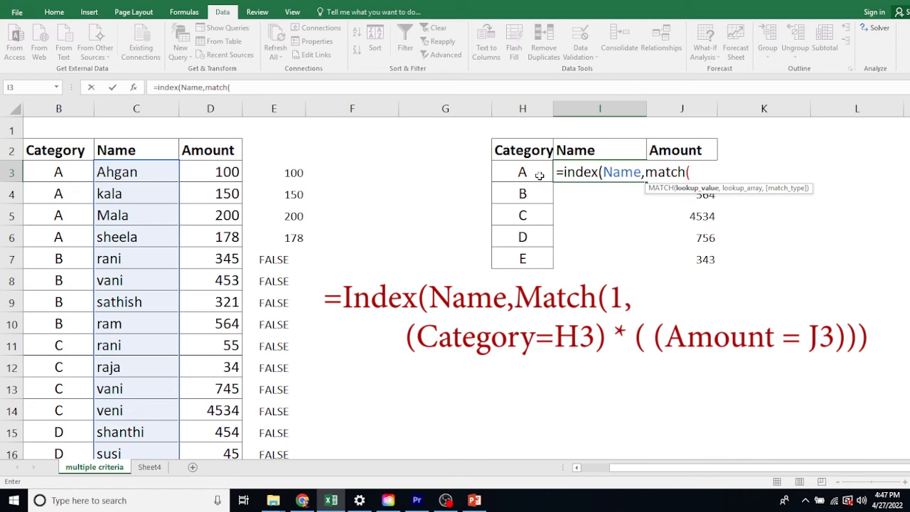
{"action": "type", "text": "1,(ca"}
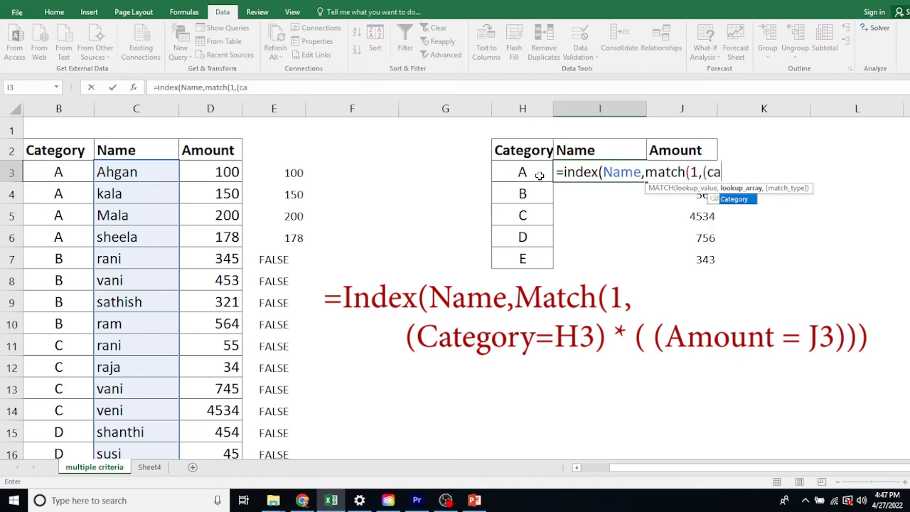
{"action": "type", "text": "tegory="}
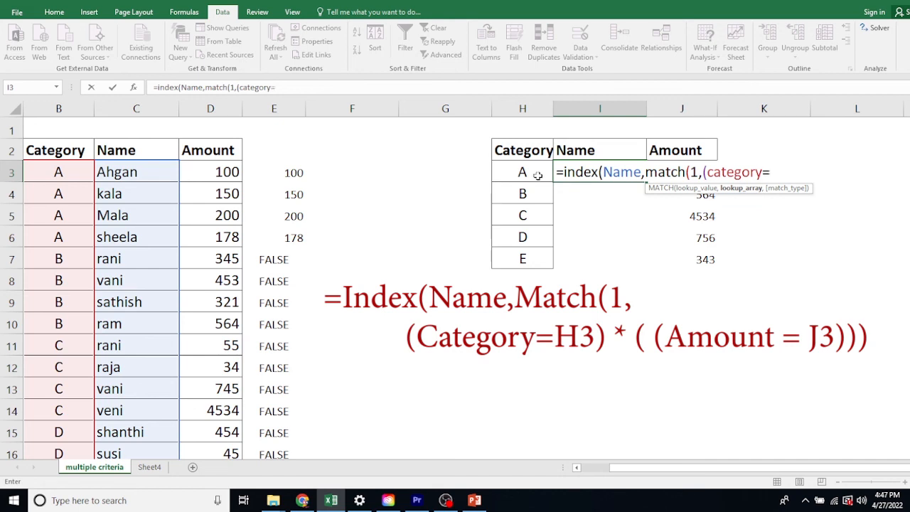
{"action": "left_click", "coordinate": [532, 173]}
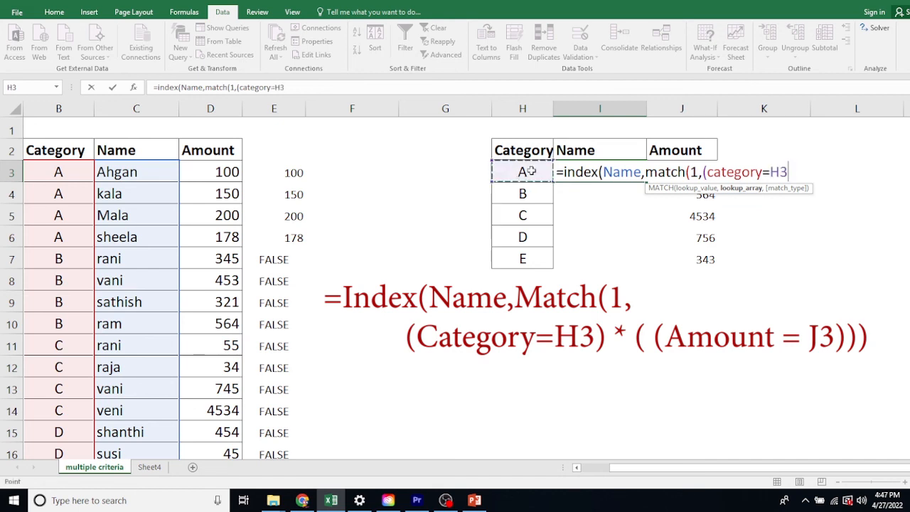
{"action": "type", "text": ") *("}
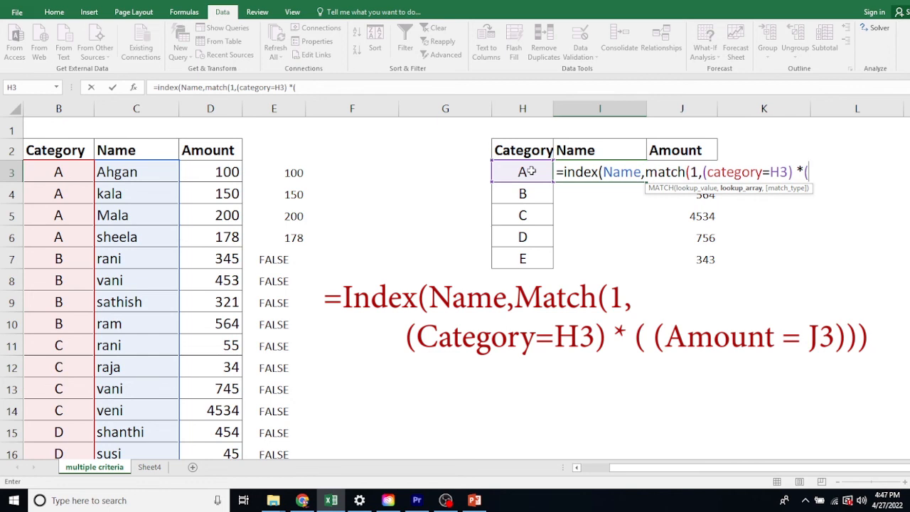
Step: Multiply by the second criterion (Amount=J3), set match type 0, and enter the I3 formula as an array formula
{"action": "type", "text": "Amou"}
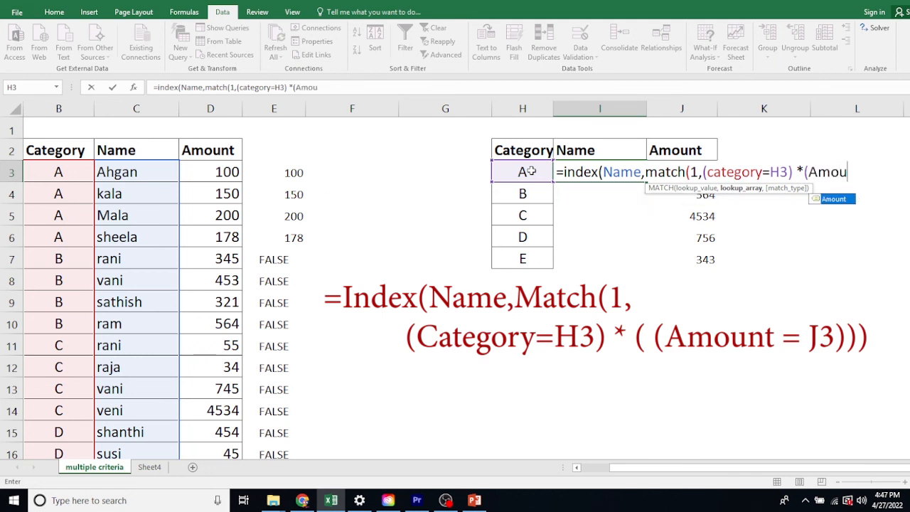
{"action": "type", "text": "nt="}
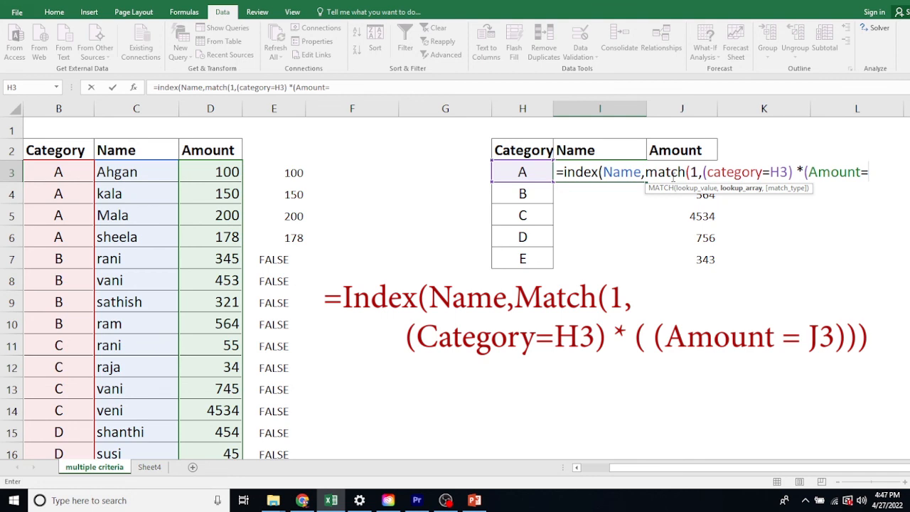
{"action": "type", "text": "J3)"}
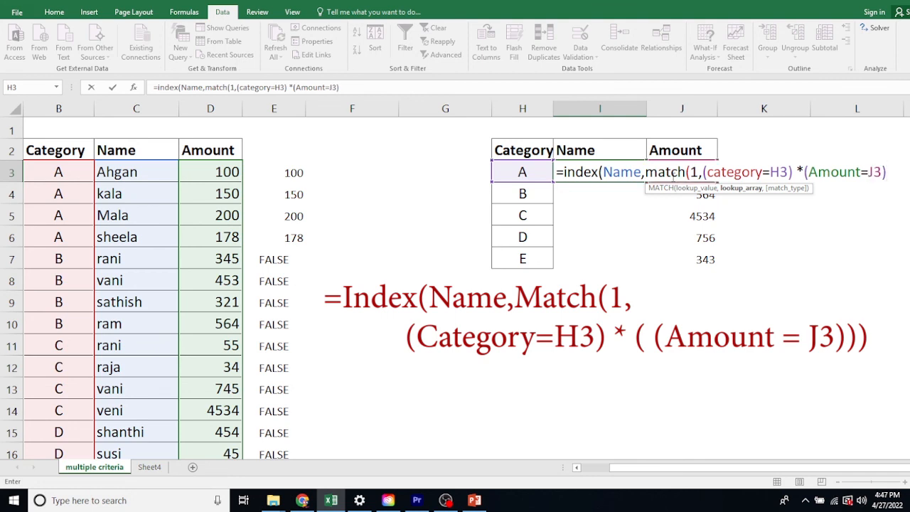
{"action": "type", "text": ","}
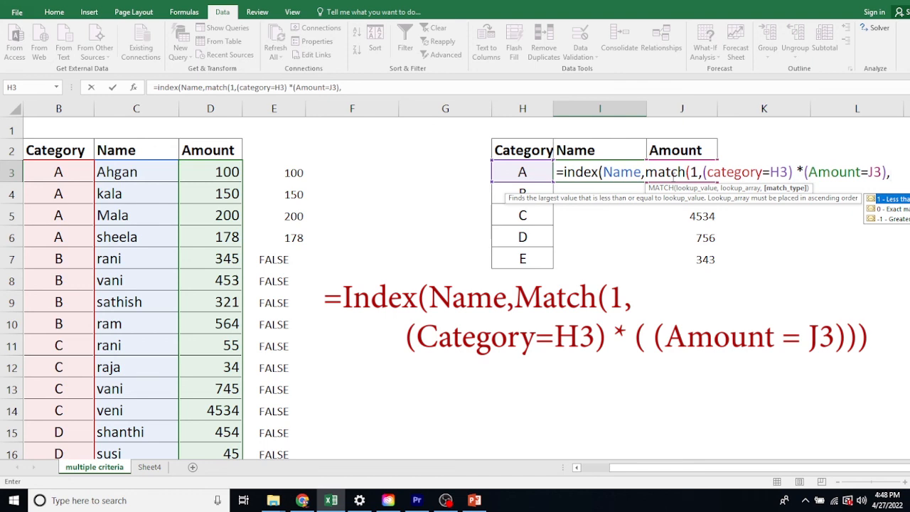
{"action": "type", "text": "0"}
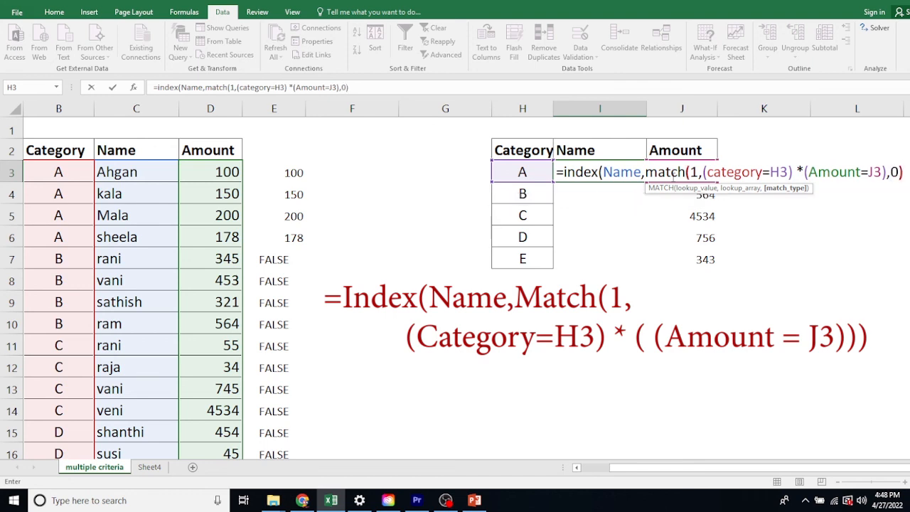
{"action": "type", "text": ")"}
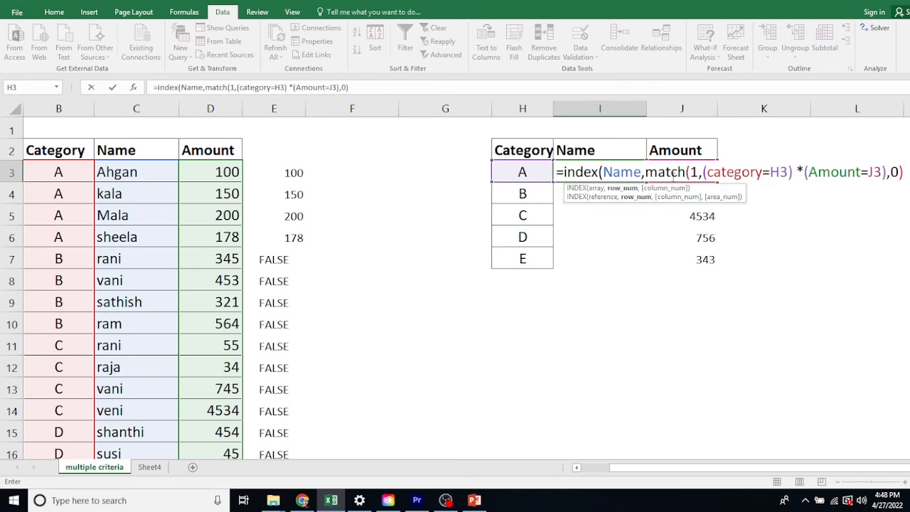
{"action": "type", "text": ")"}
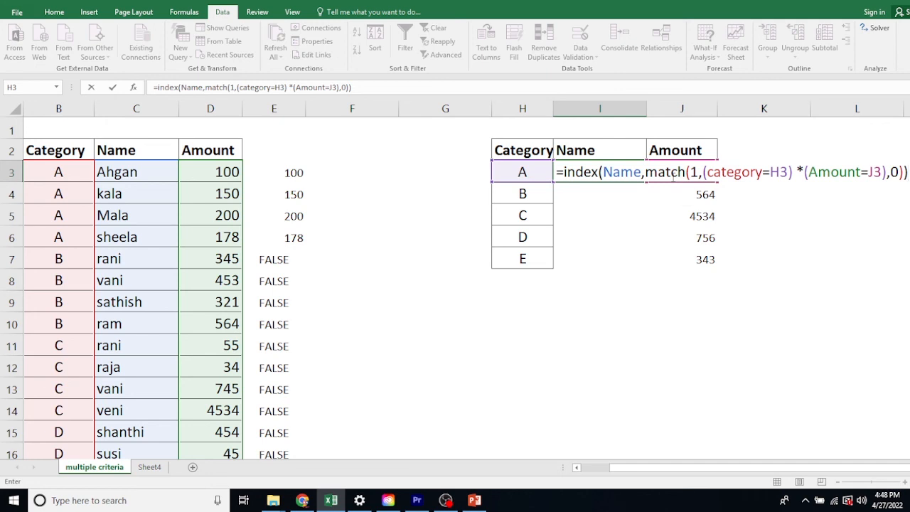
{"action": "key", "text": "ctrl+shift+Return"}
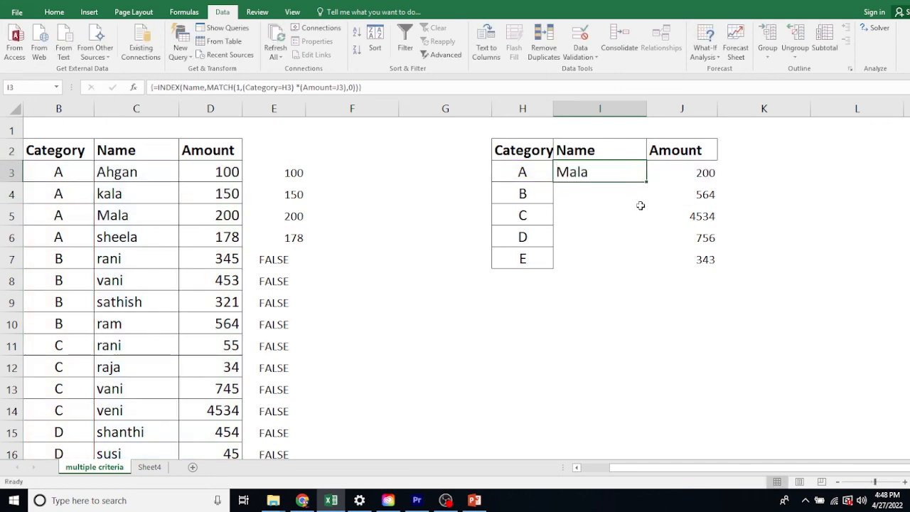
Step: Copy the INDEX/MATCH array formula from I3 down to I7 for categories B through E
{"action": "left_click_drag", "start_coordinate": [646, 181], "coordinate": [649, 270]}
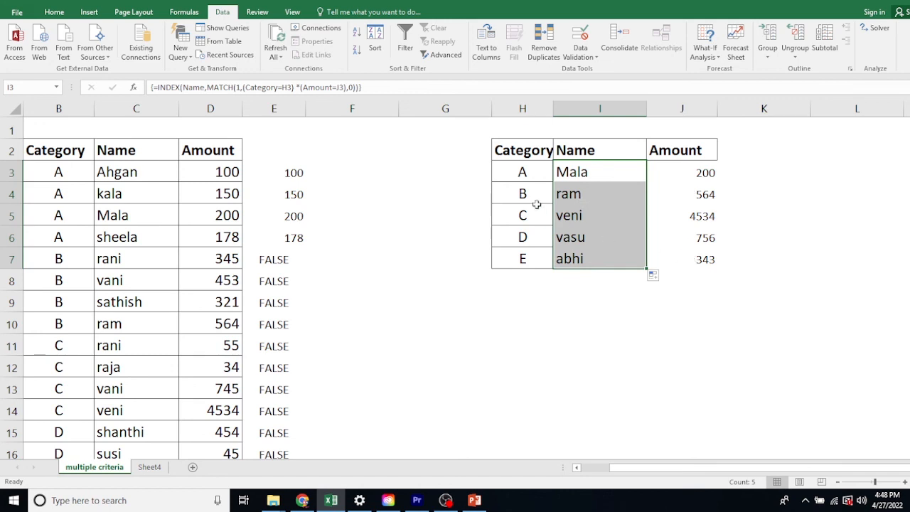
{"action": "double_click", "coordinate": [596, 173]}
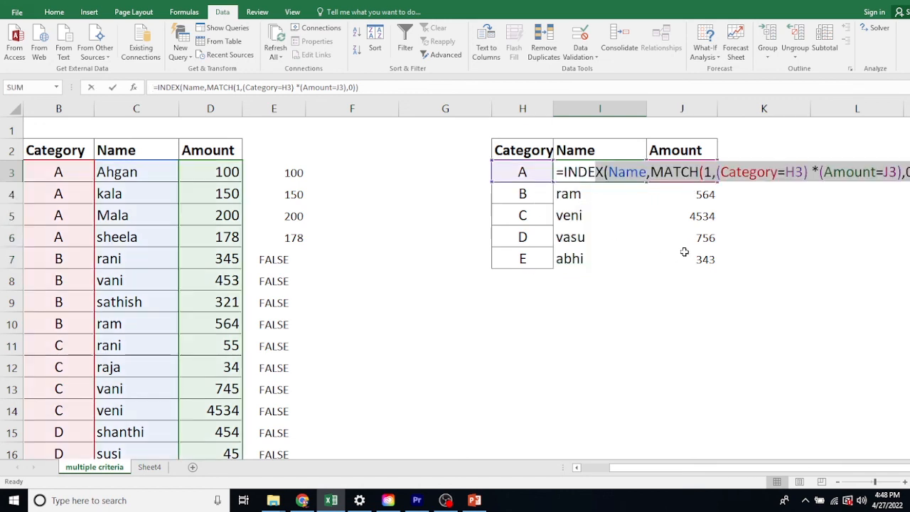
{"action": "key", "text": "Escape"}
Step: Apply all borders to I3:J7 in the summary table and clear the helper values in column E from E3 down
{"action": "left_click_drag", "start_coordinate": [598, 174], "coordinate": [673, 263]}
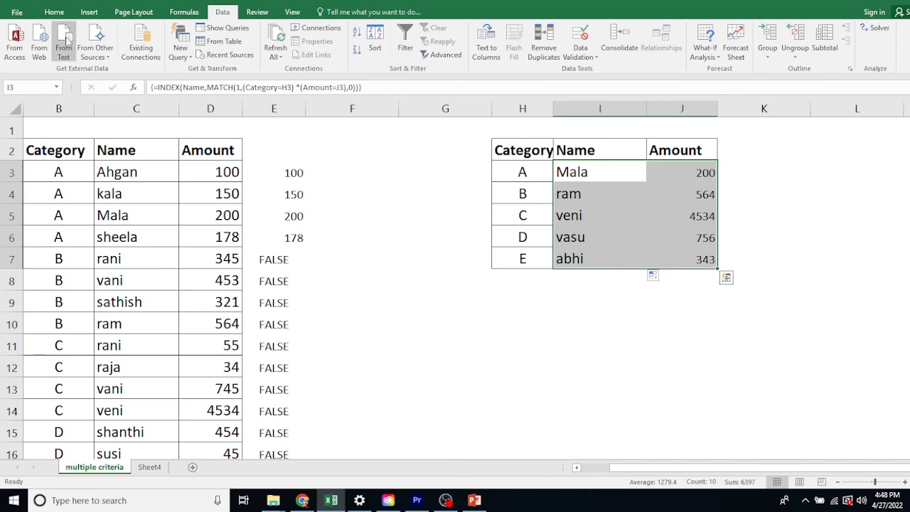
{"action": "left_click", "coordinate": [54, 13]}
{"action": "left_click_drag", "start_coordinate": [273, 172], "coordinate": [282, 411]}
{"action": "key", "text": "ctrl+z"}
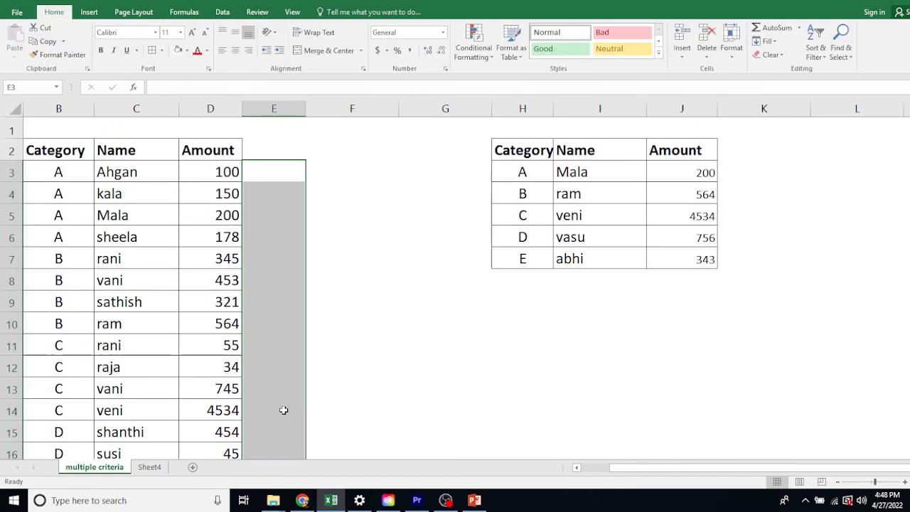
{"action": "left_click", "coordinate": [382, 306]}
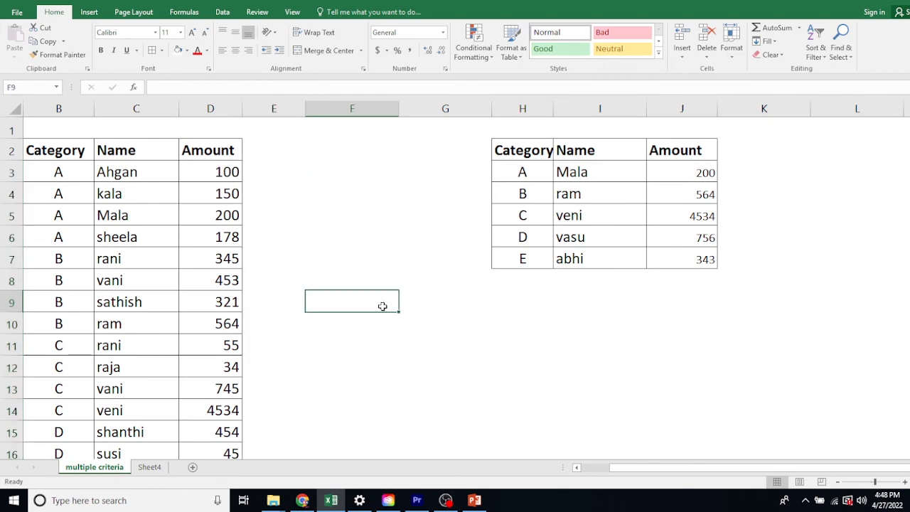